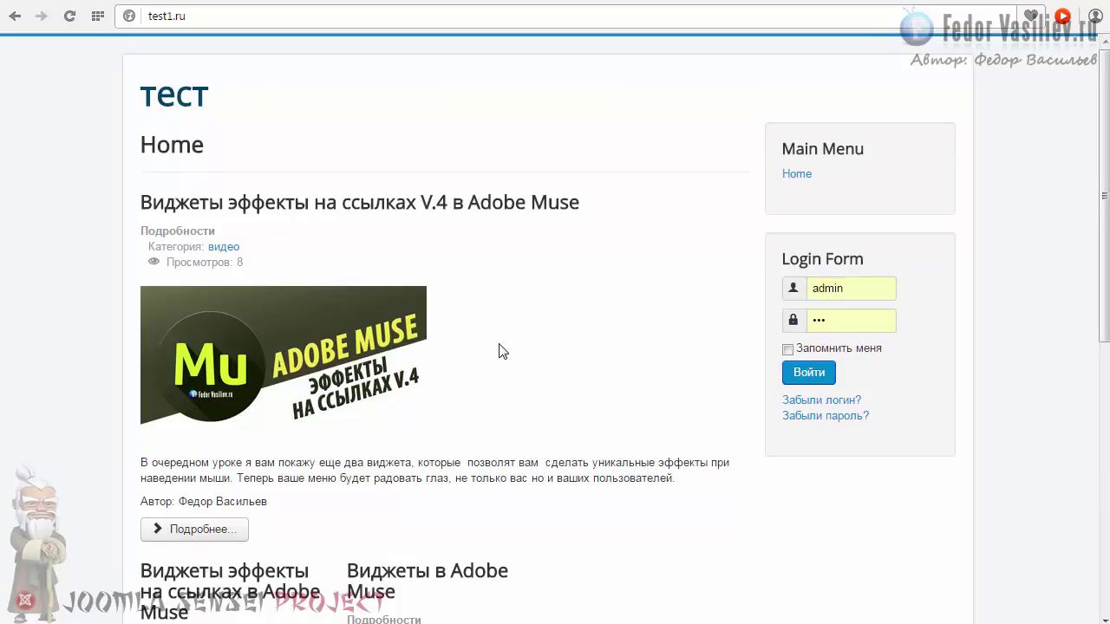
Log in to the site's administrator area with the prefilled credentials and open the template manager's style list.
click(728, 1)
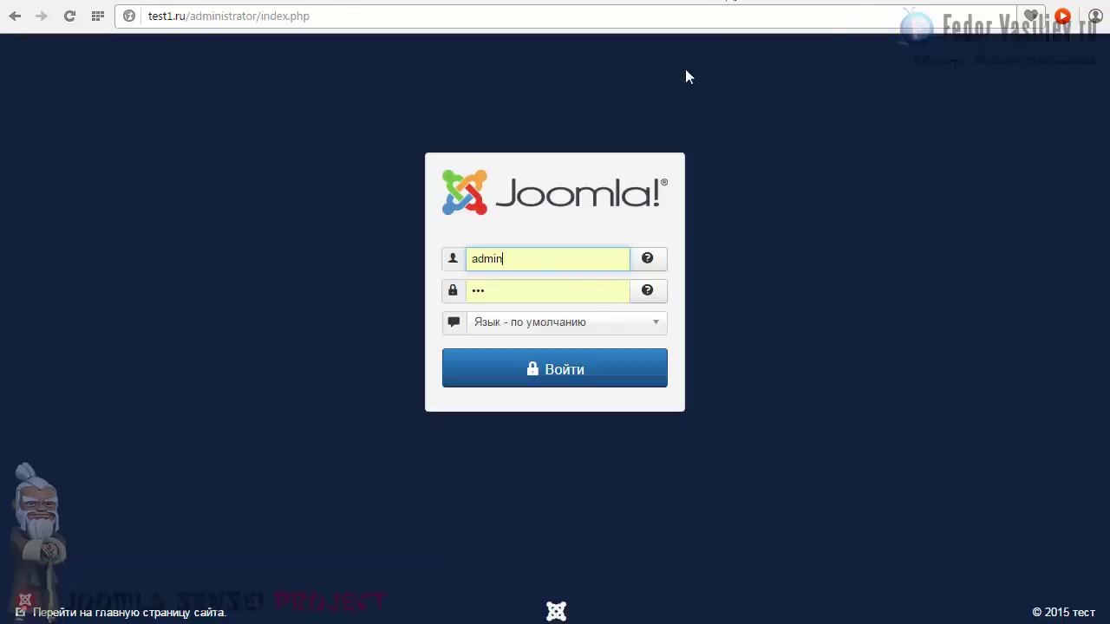
click(481, 381)
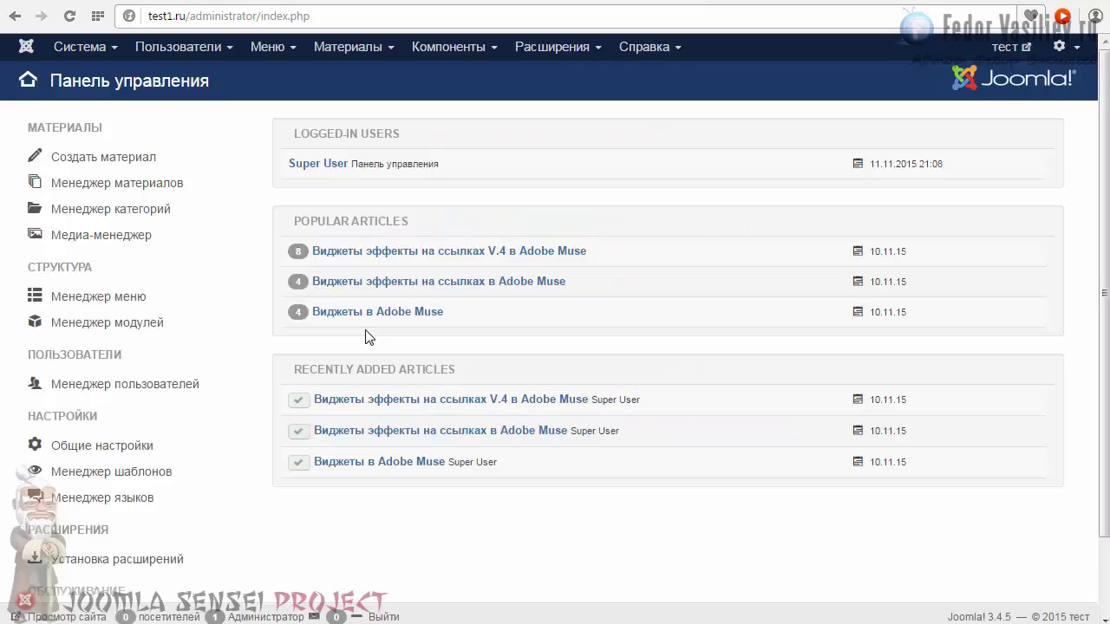
click(550, 48)
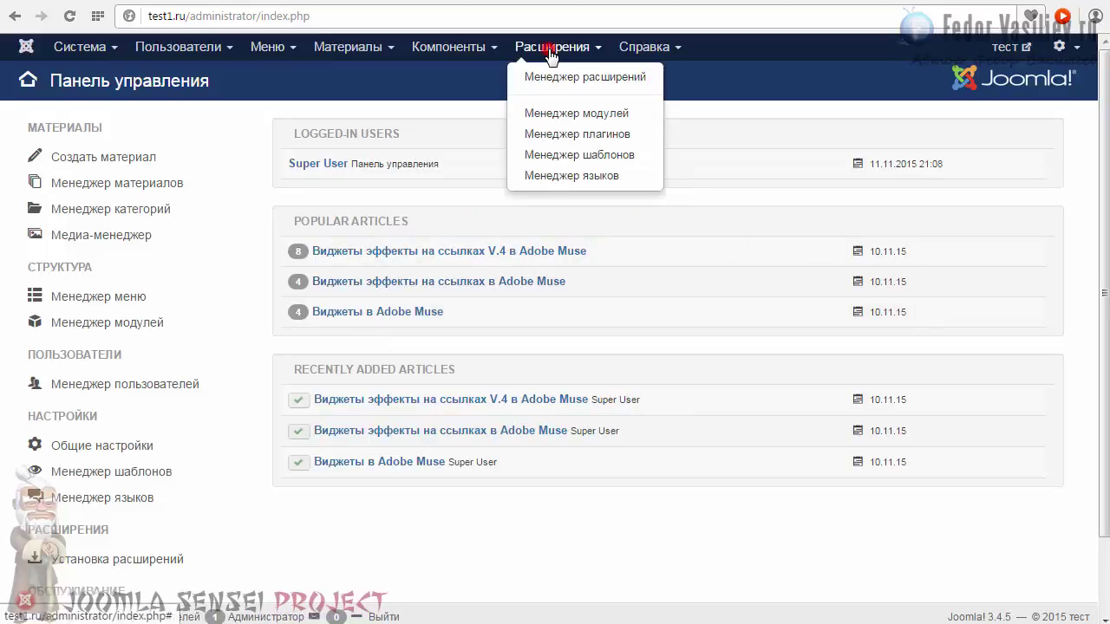
click(609, 153)
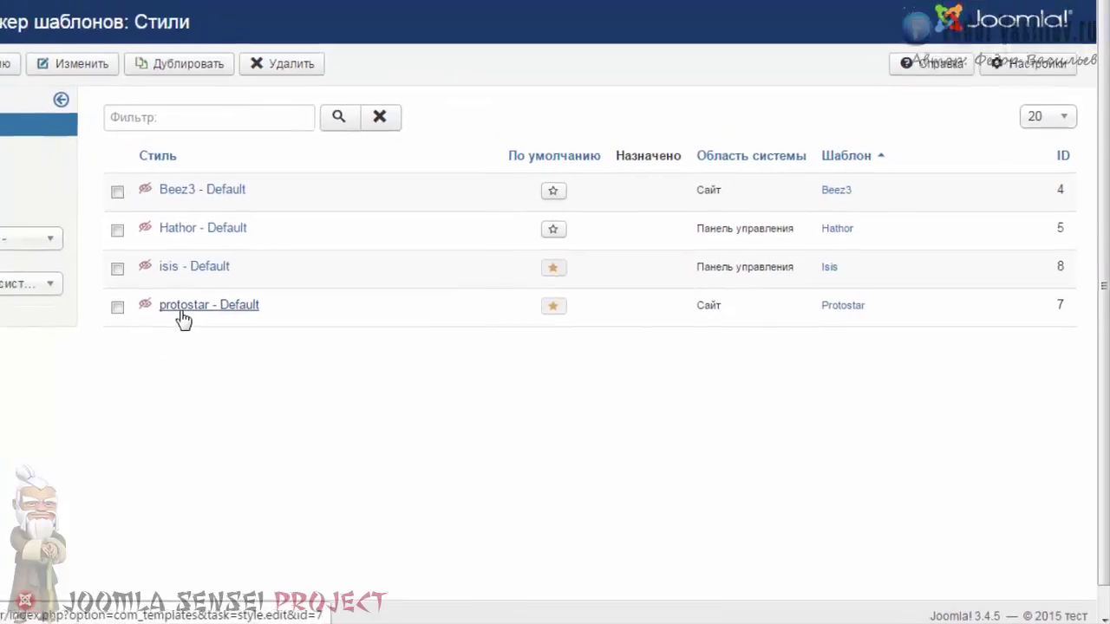
Look over the site's front page from header to footer, and return to the template style list.
click(679, 7)
scroll(307, 260, down, 6)
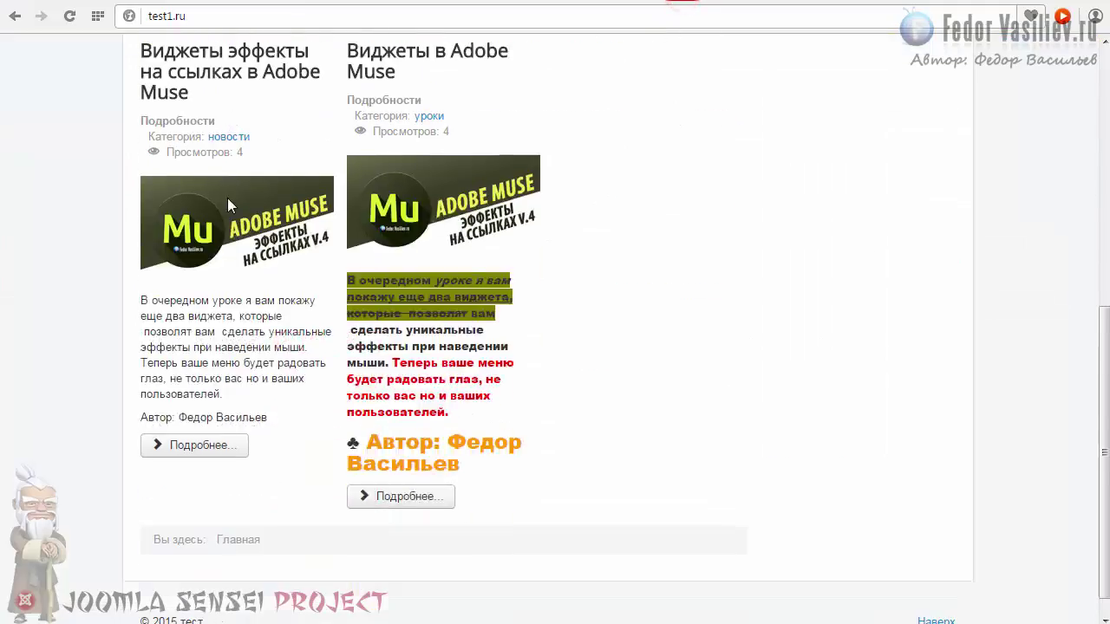
scroll(604, 291, up, 6)
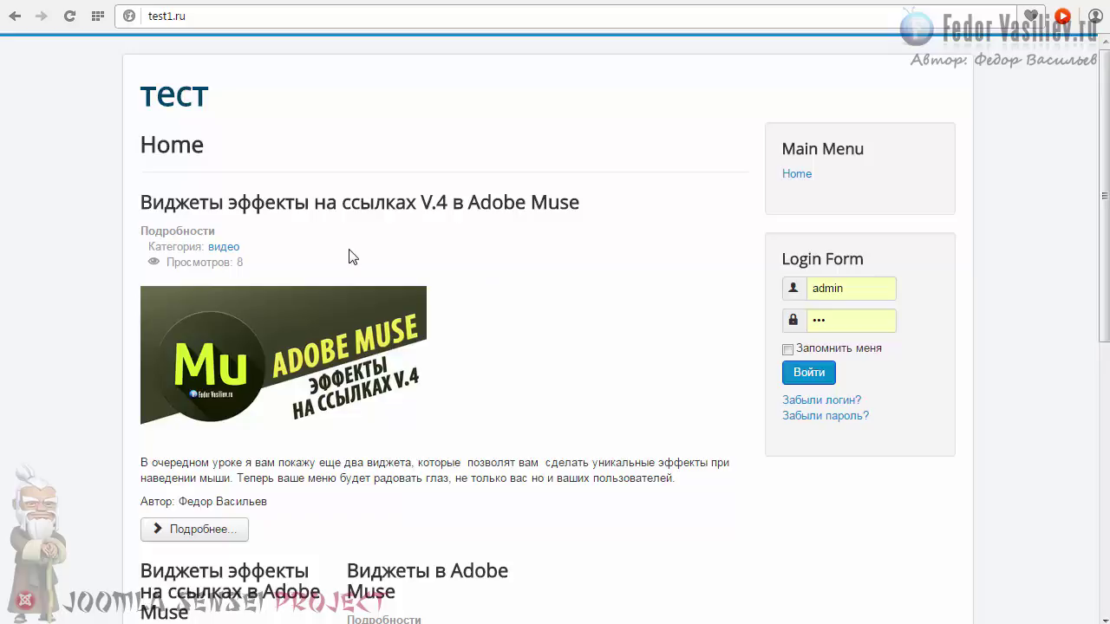
click(738, 7)
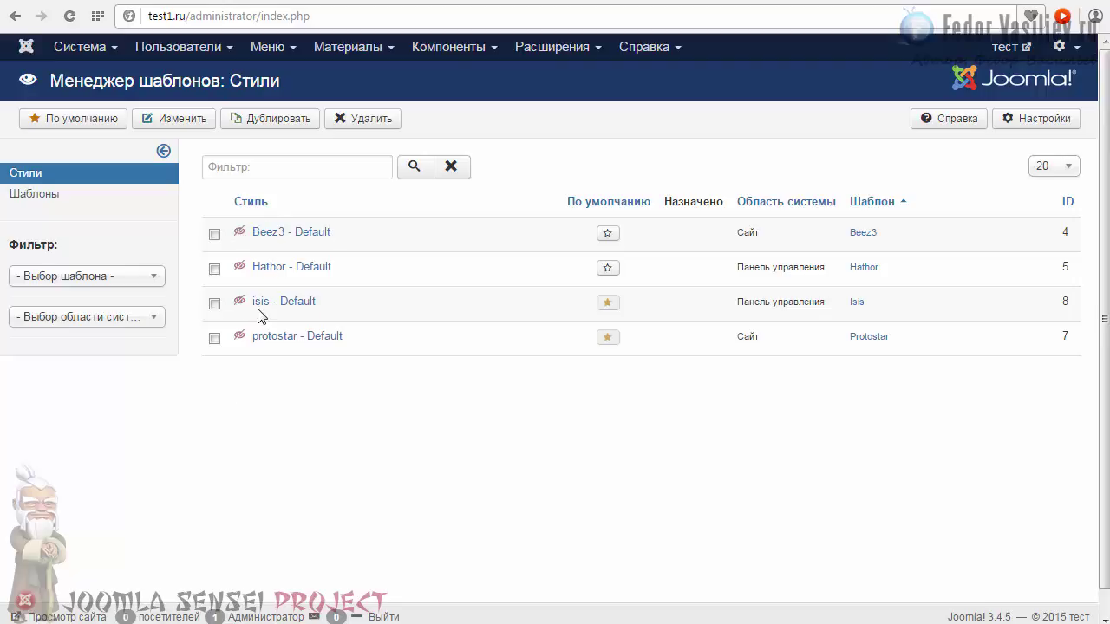
Review the Beez3 - Default style's details, additional parameters and menu assignment, and close it without changes.
click(278, 232)
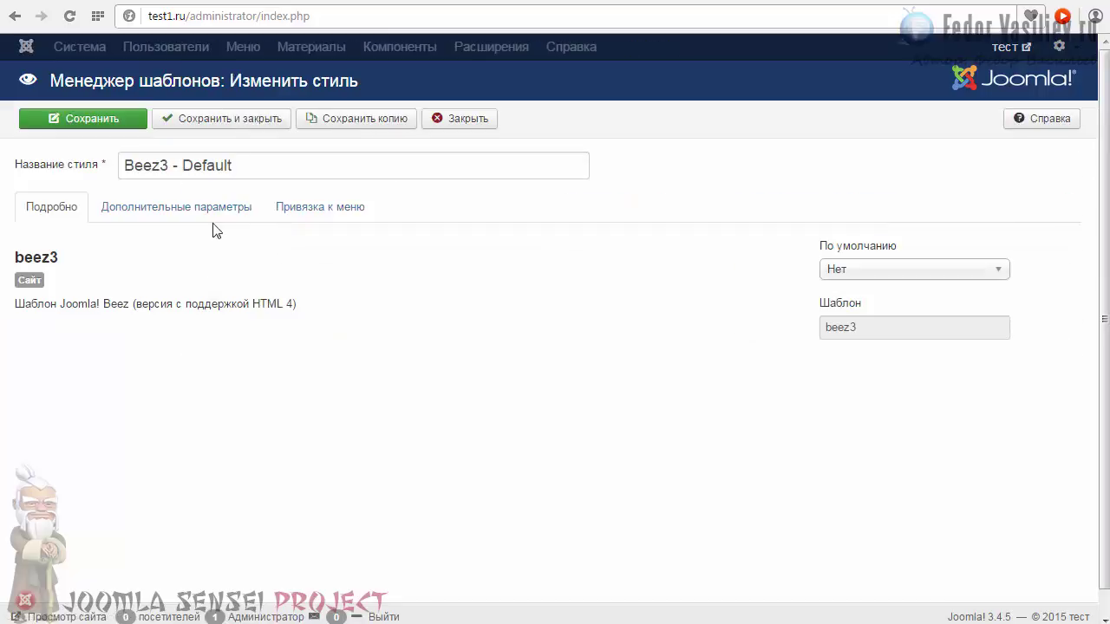
click(115, 208)
scroll(202, 252, down, 1)
scroll(476, 331, up, 1)
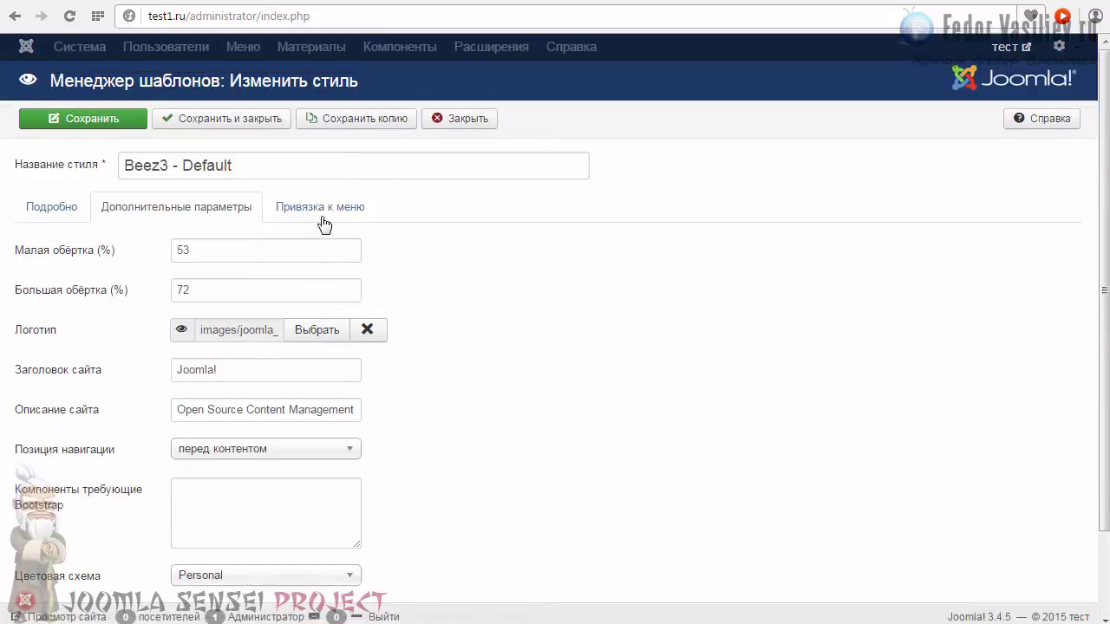
click(318, 207)
click(43, 208)
click(130, 203)
click(438, 119)
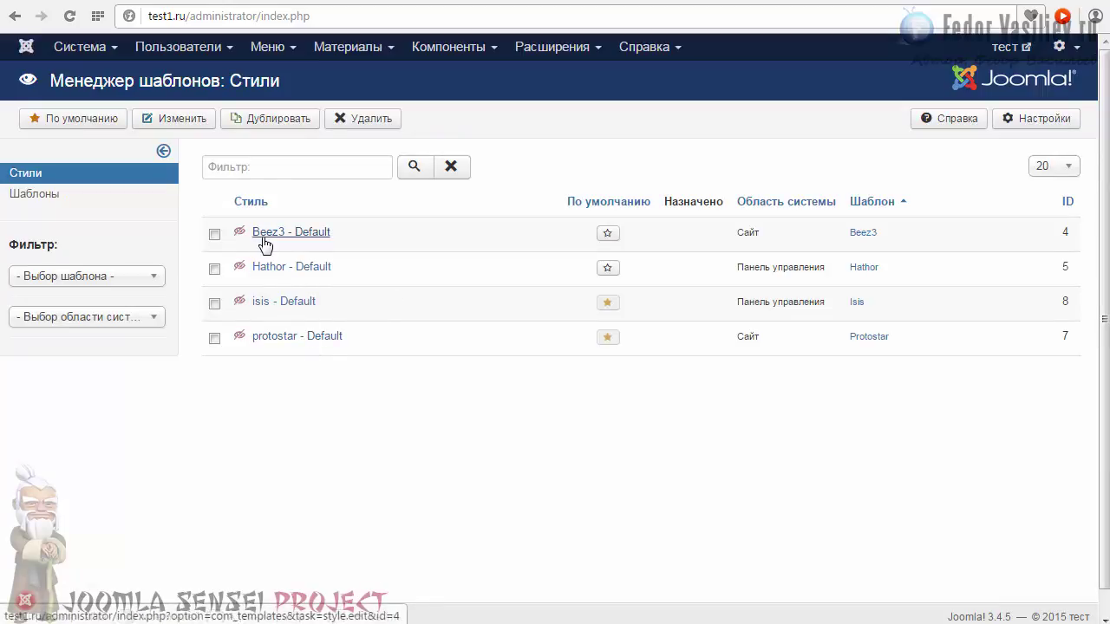
Make Beez3 - Default the default site style and reload the site's front page.
click(607, 235)
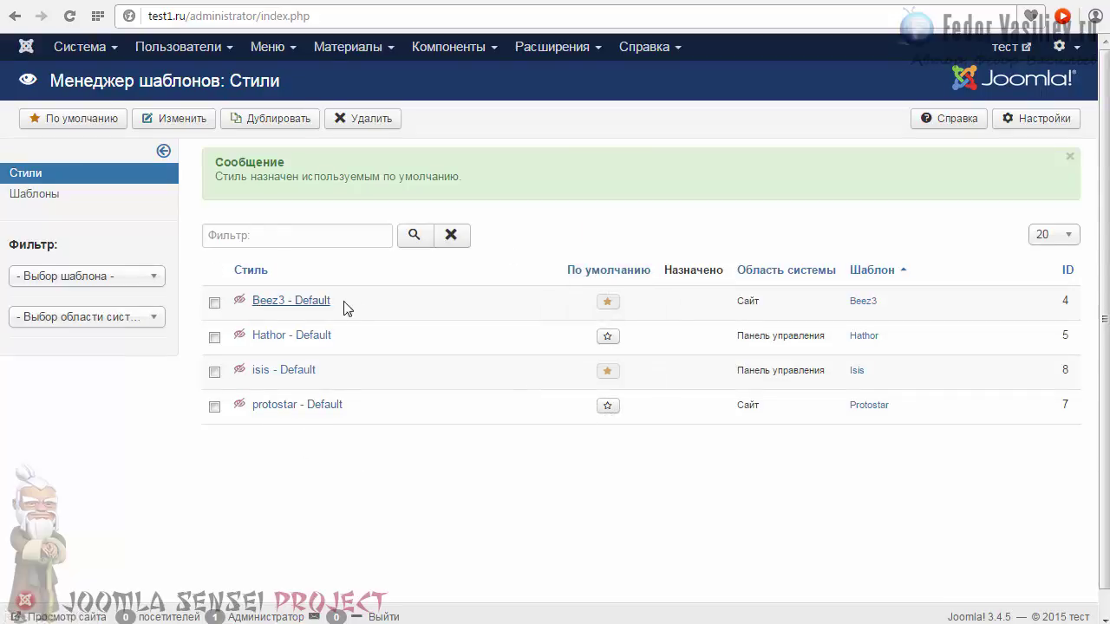
drag(348, 301, 254, 305)
click(656, 11)
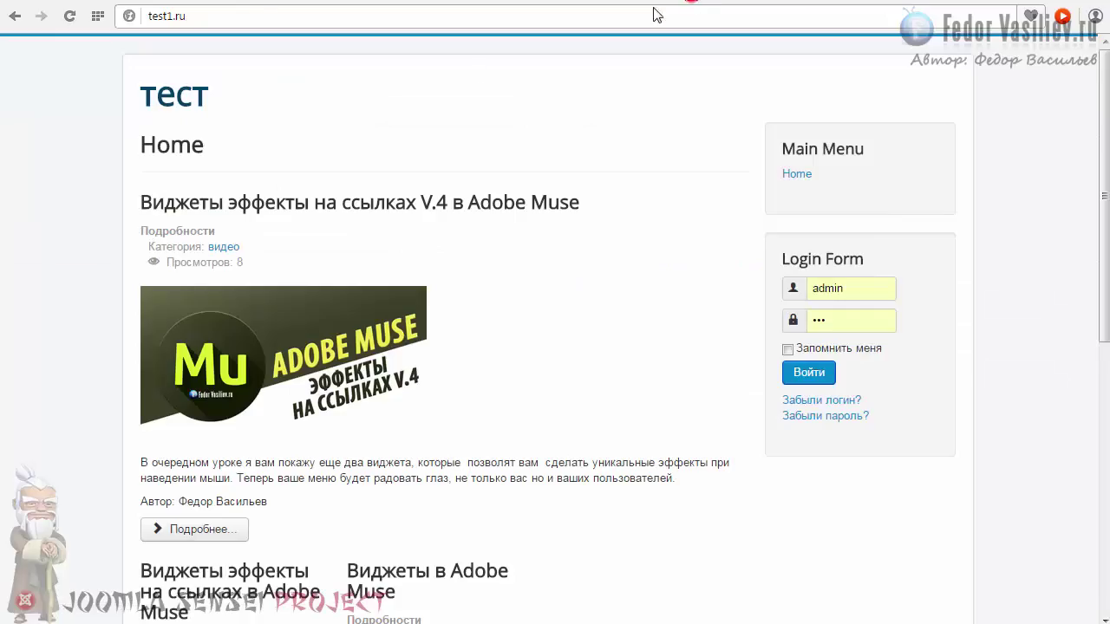
click(67, 21)
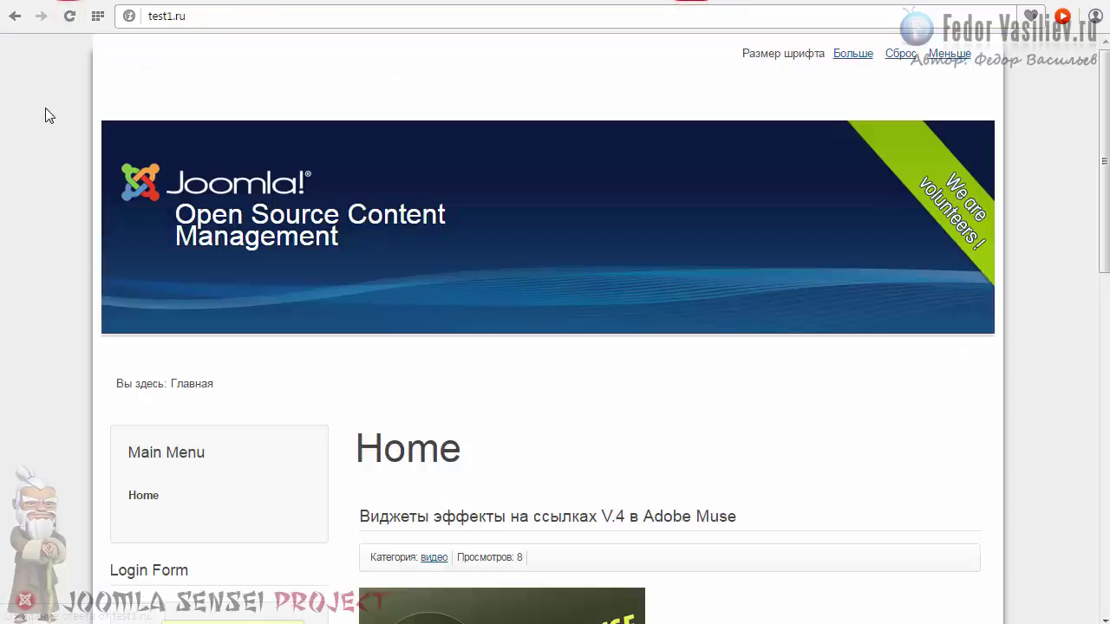
Examine the front page's header banner, menu, login form and article layout under the Beez3 template.
scroll(632, 217, down, 5)
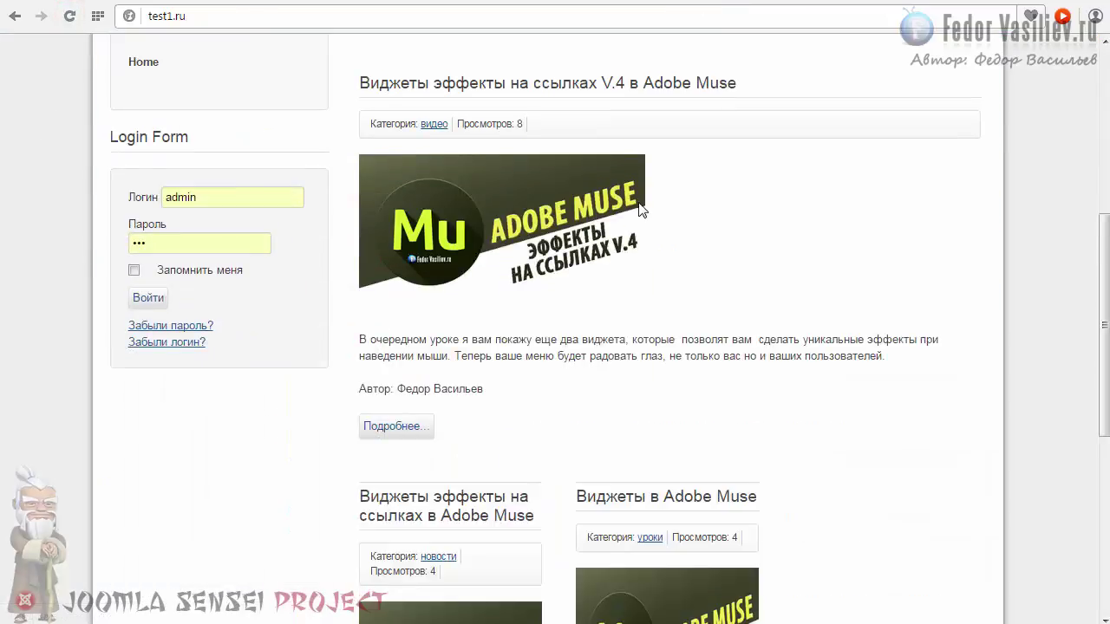
scroll(707, 203, down, 6)
scroll(711, 211, up, 6)
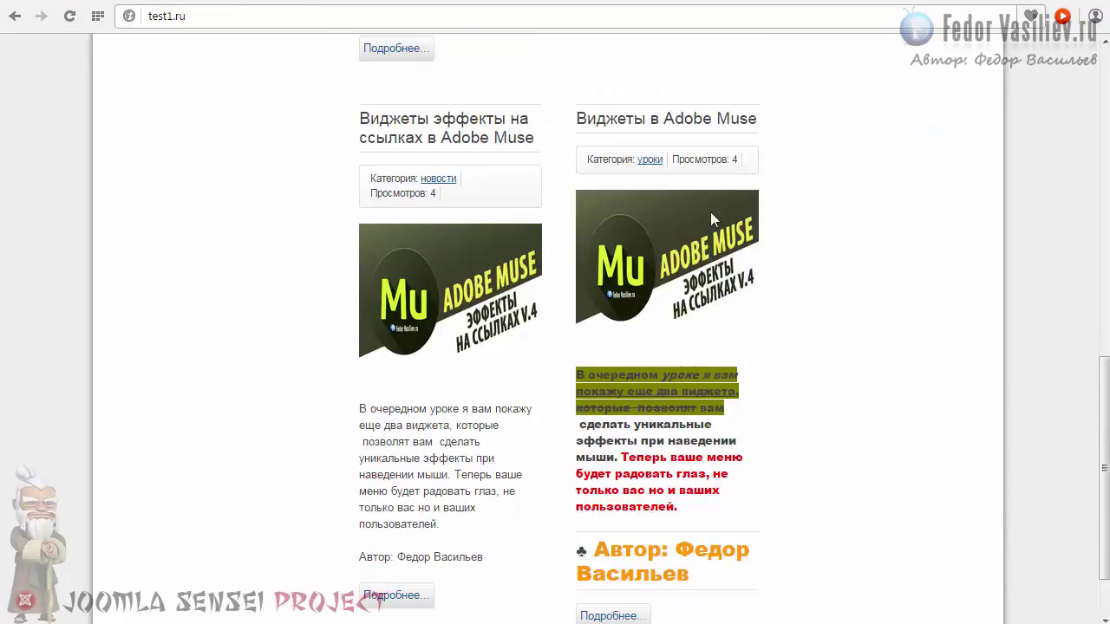
scroll(399, 289, up, 4)
scroll(398, 290, down, 1)
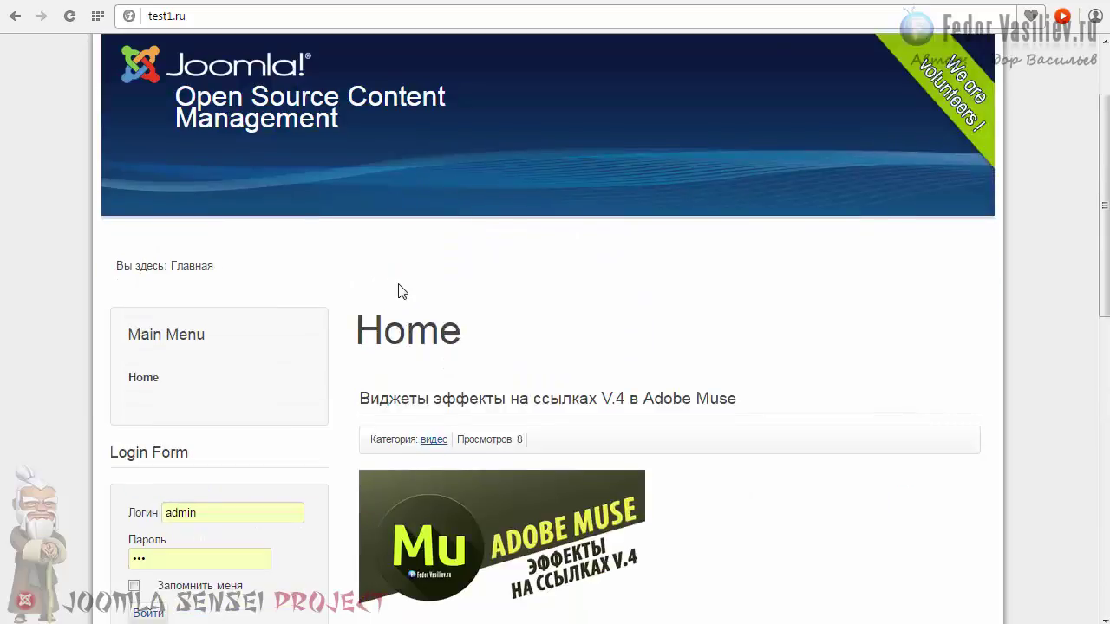
scroll(342, 409, up, 1)
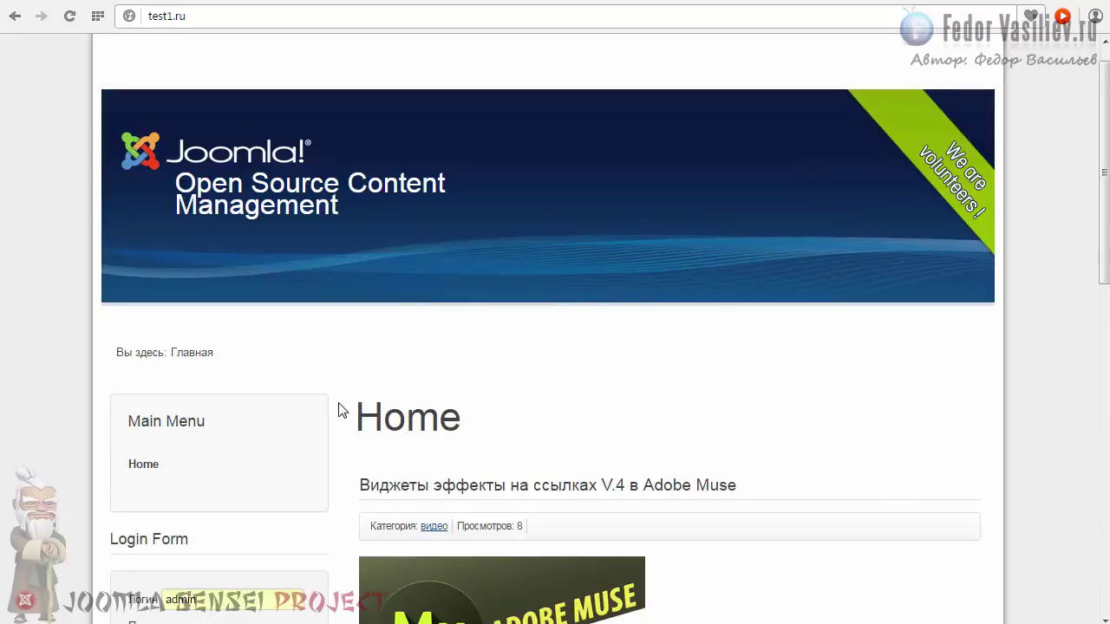
drag(257, 113, 526, 217)
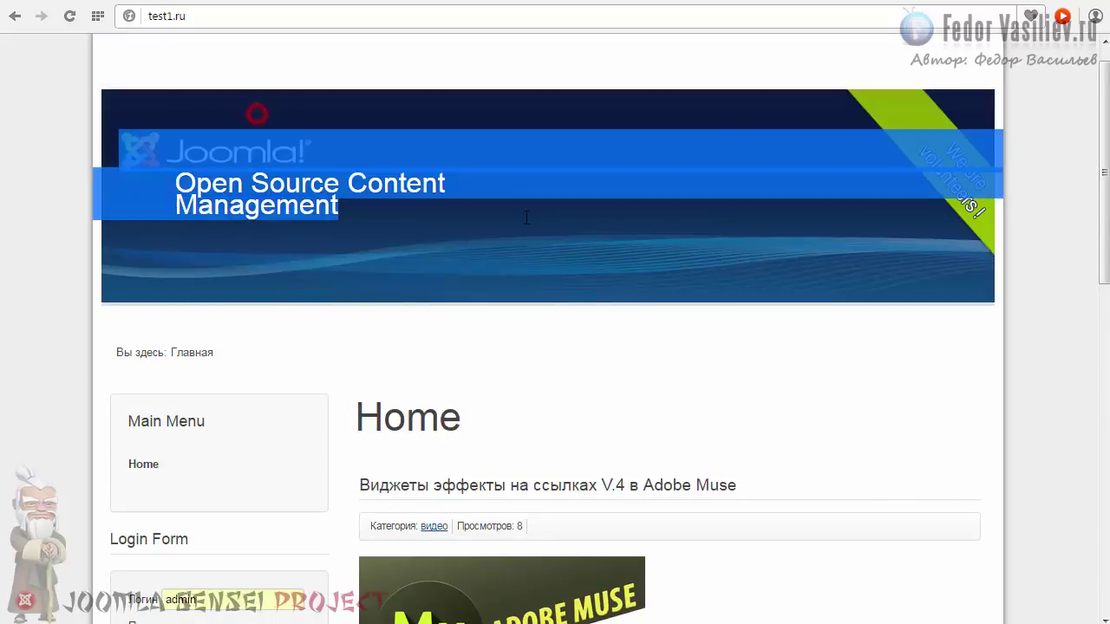
click(467, 238)
scroll(264, 205, down, 4)
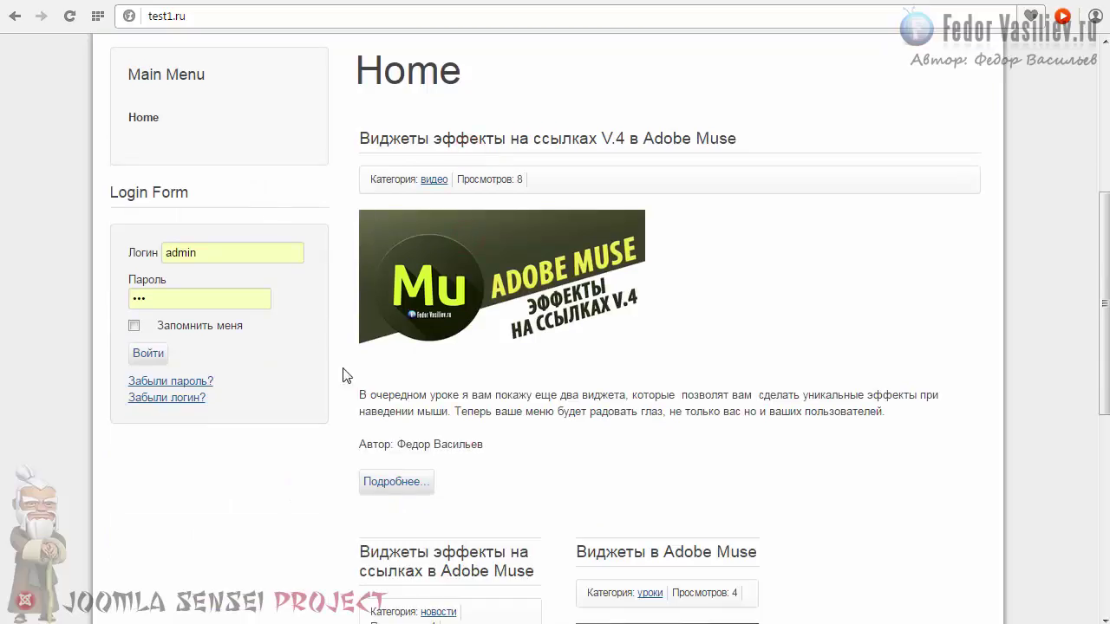
scroll(343, 368, up, 4)
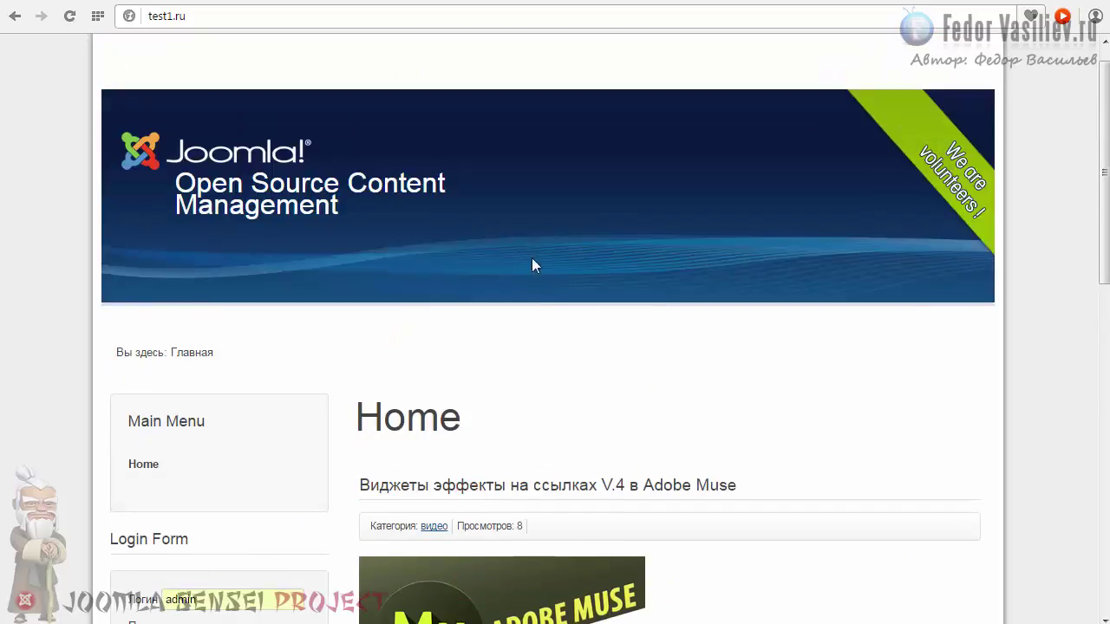
Make protostar - Default the default site style again and open its additional parameters.
click(657, 2)
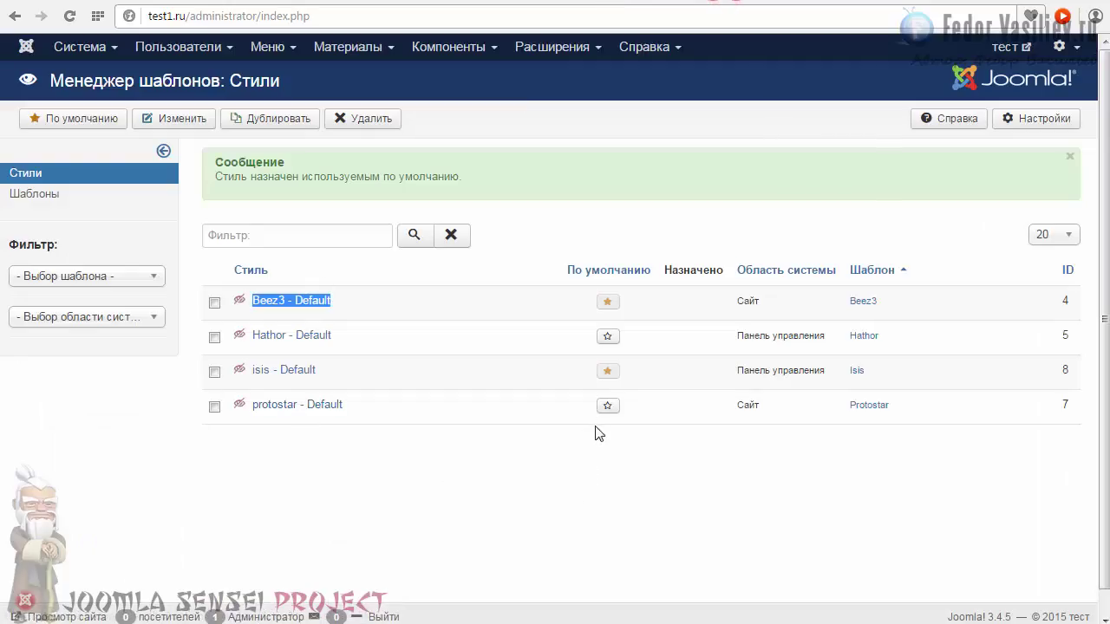
click(607, 406)
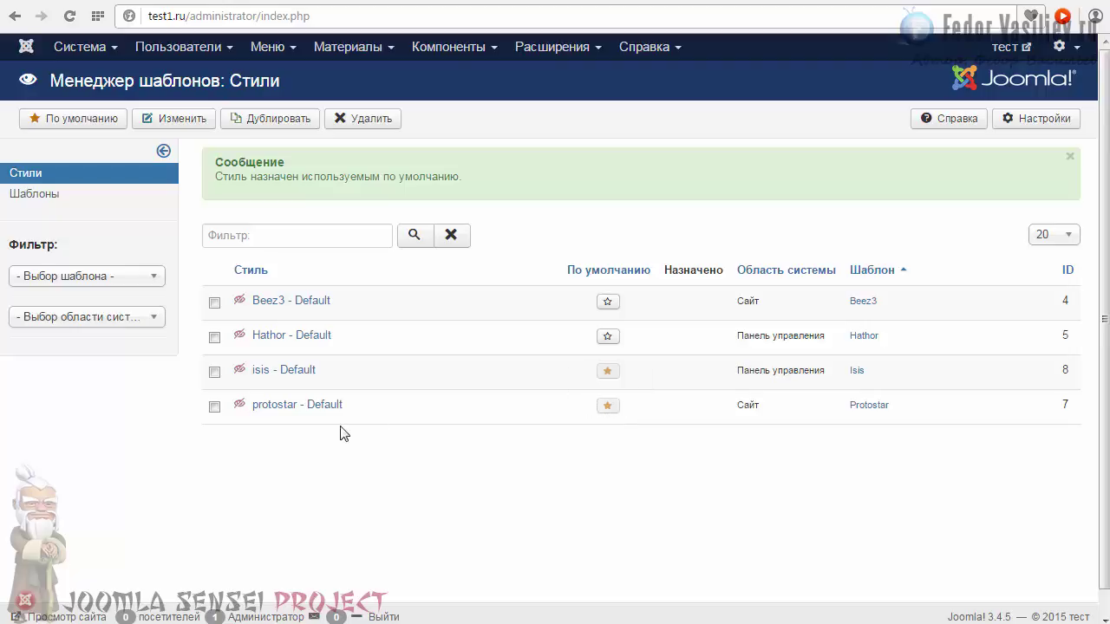
scroll(437, 393, down, 1)
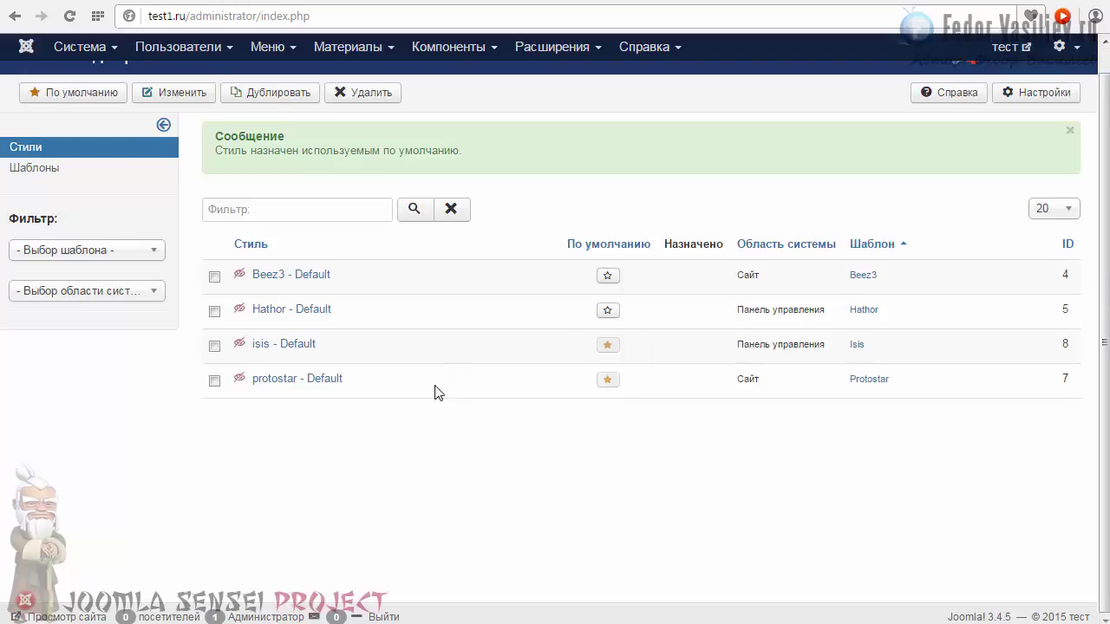
click(272, 378)
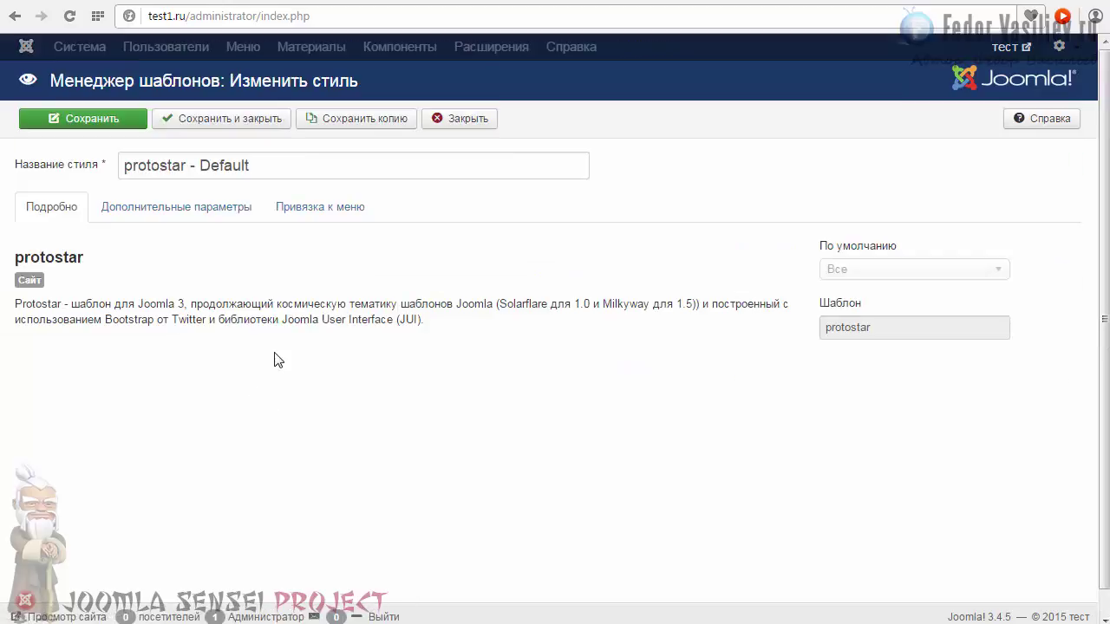
click(158, 206)
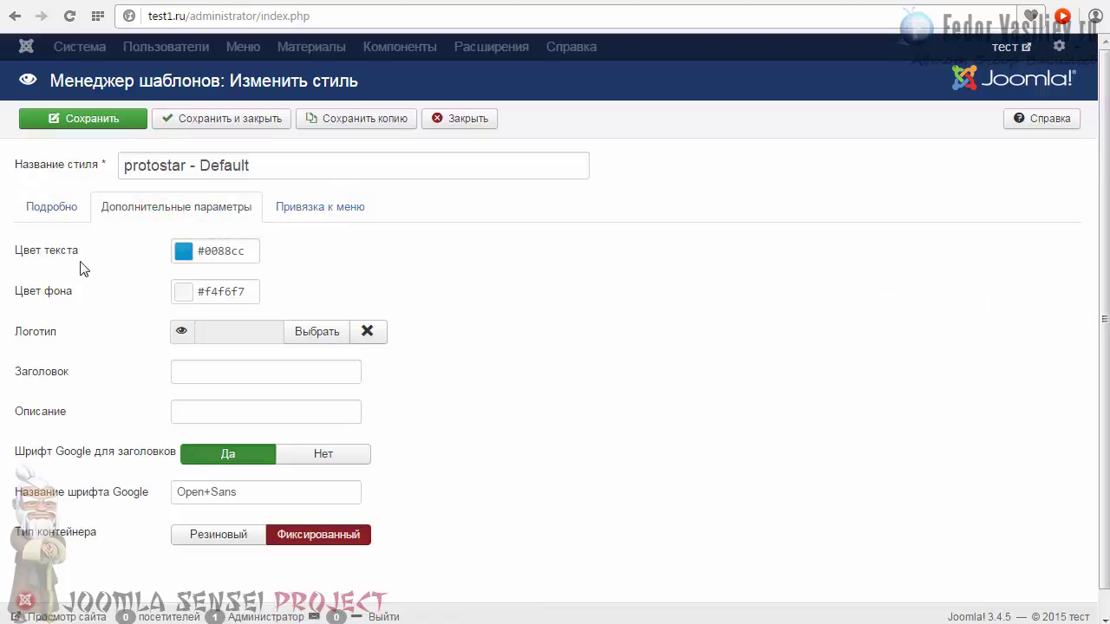
scroll(183, 254, down, 1)
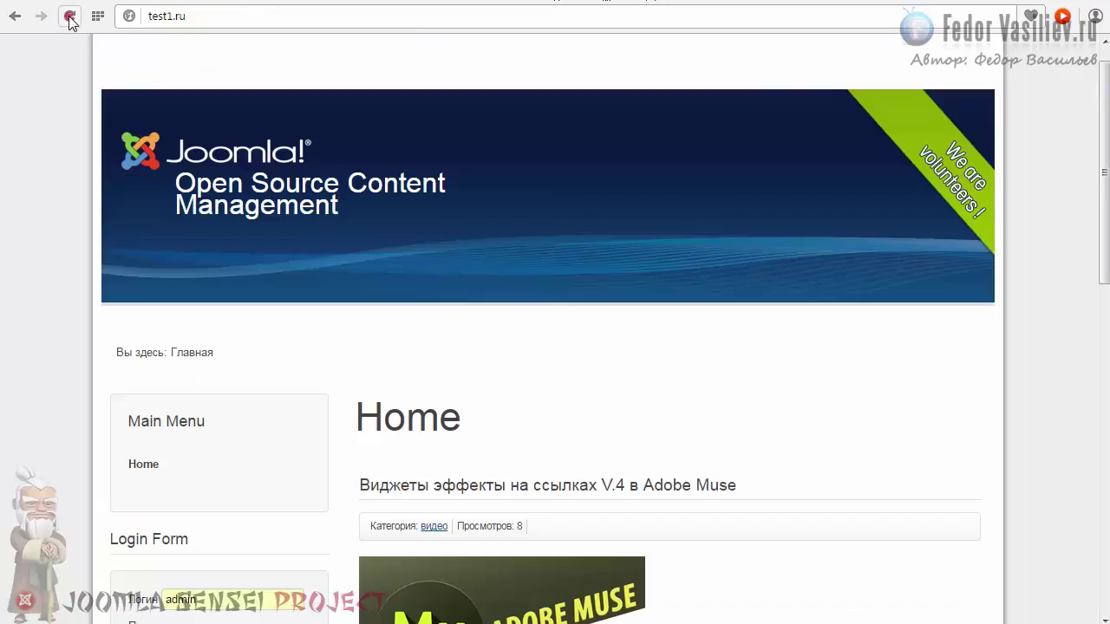
Reload the front page and examine the link colours, article text and site title under the protostar template.
click(69, 15)
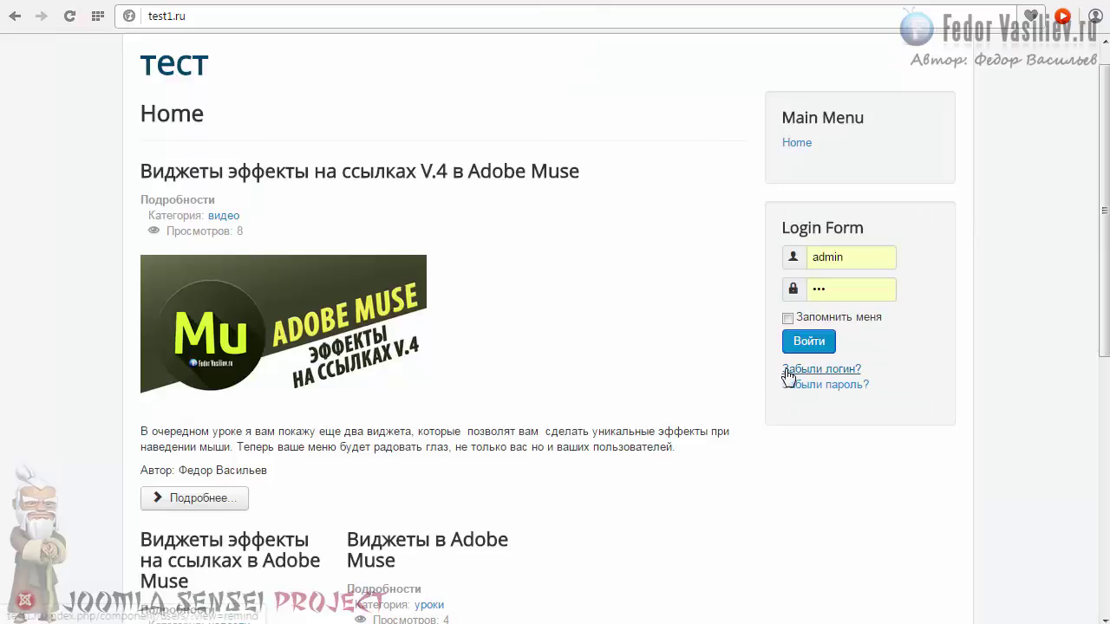
drag(774, 367, 832, 390)
scroll(471, 482, down, 2)
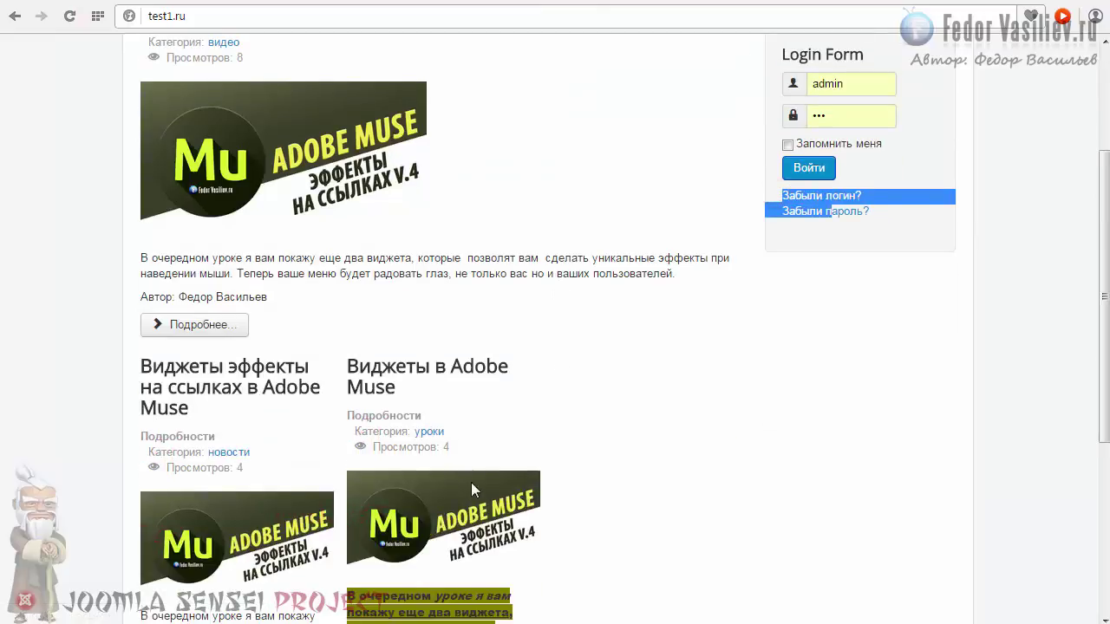
drag(460, 425, 548, 416)
scroll(548, 416, up, 2)
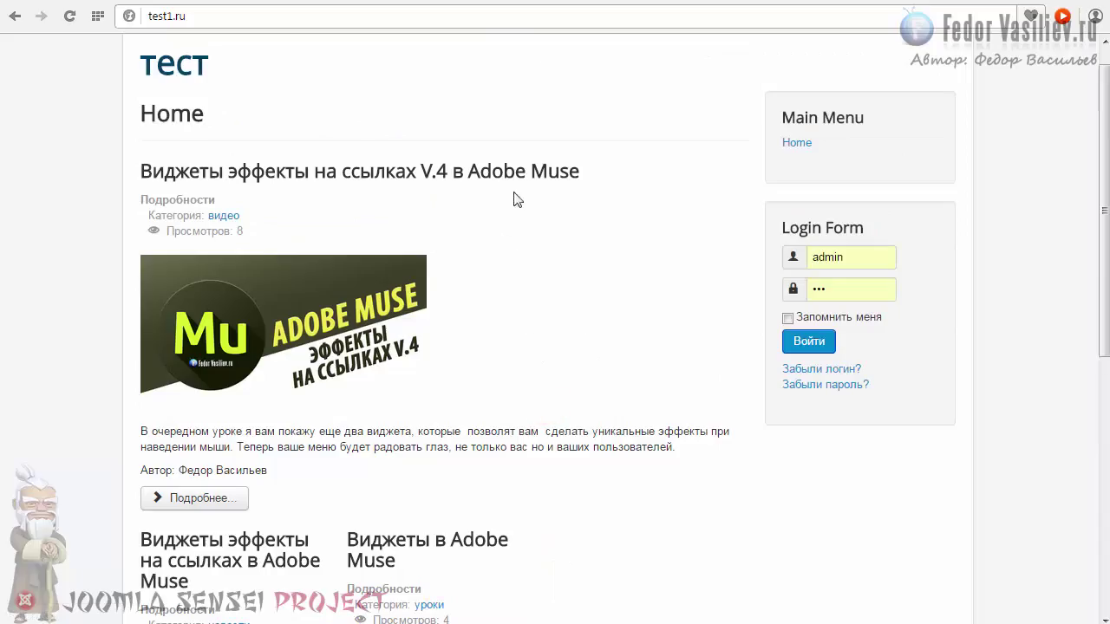
drag(235, 63, 165, 69)
click(311, 70)
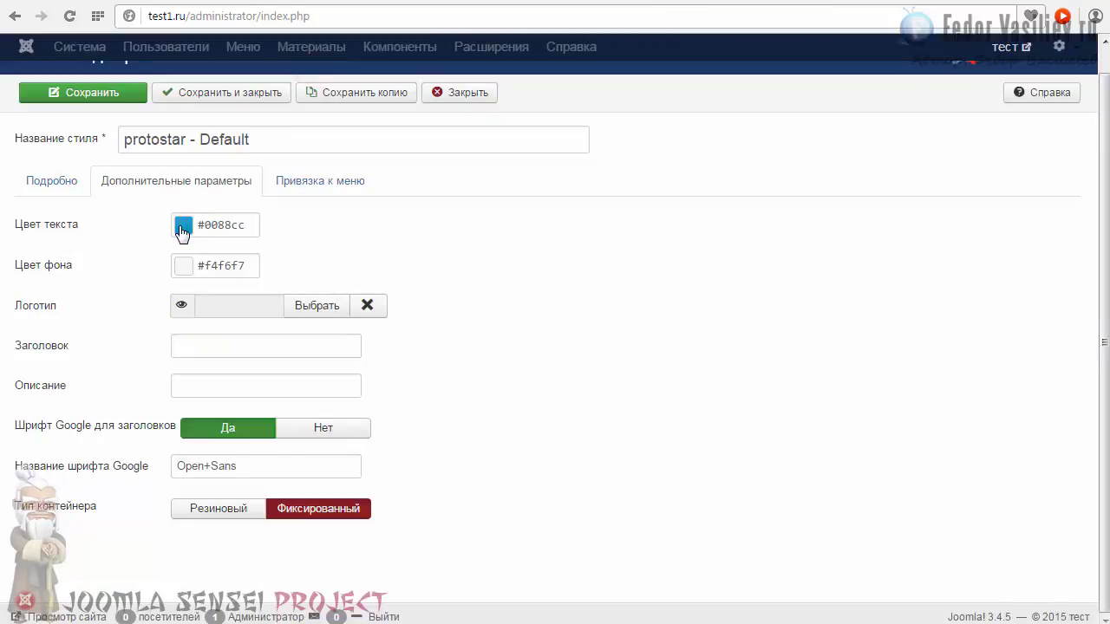
Set the protostar style's text colour to red, #ff0009.
click(182, 227)
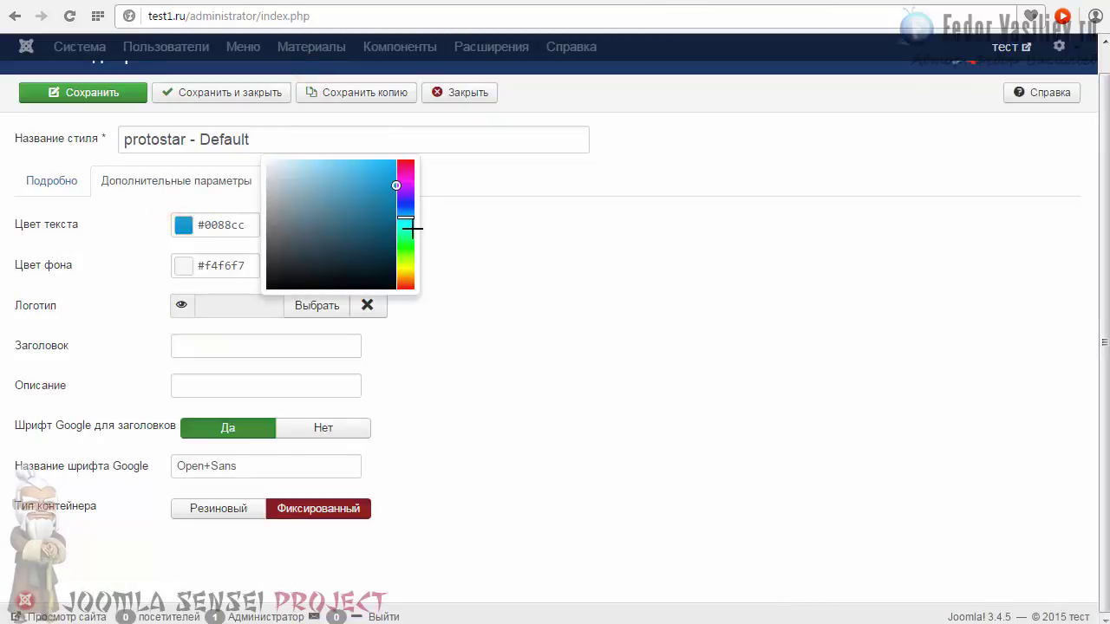
mouse_move(406, 219)
mouse_down()
mouse_move(405, 272)
mouse_move(406, 169)
mouse_move(407, 224)
mouse_move(298, 218)
mouse_move(312, 199)
mouse_move(277, 177)
mouse_move(291, 172)
mouse_up()
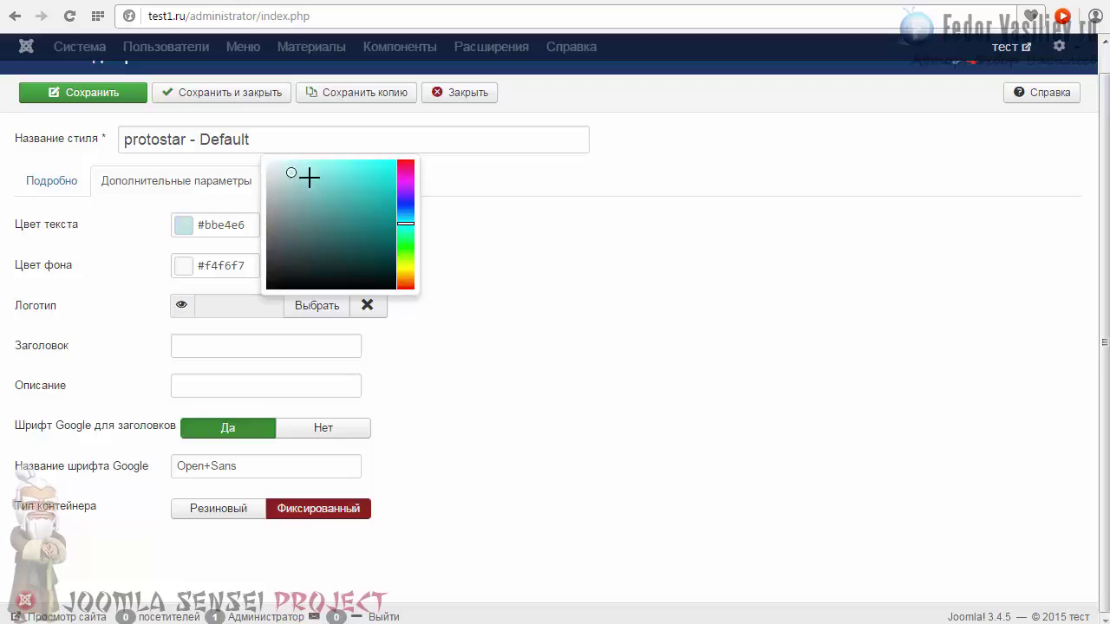
drag(406, 218, 405, 161)
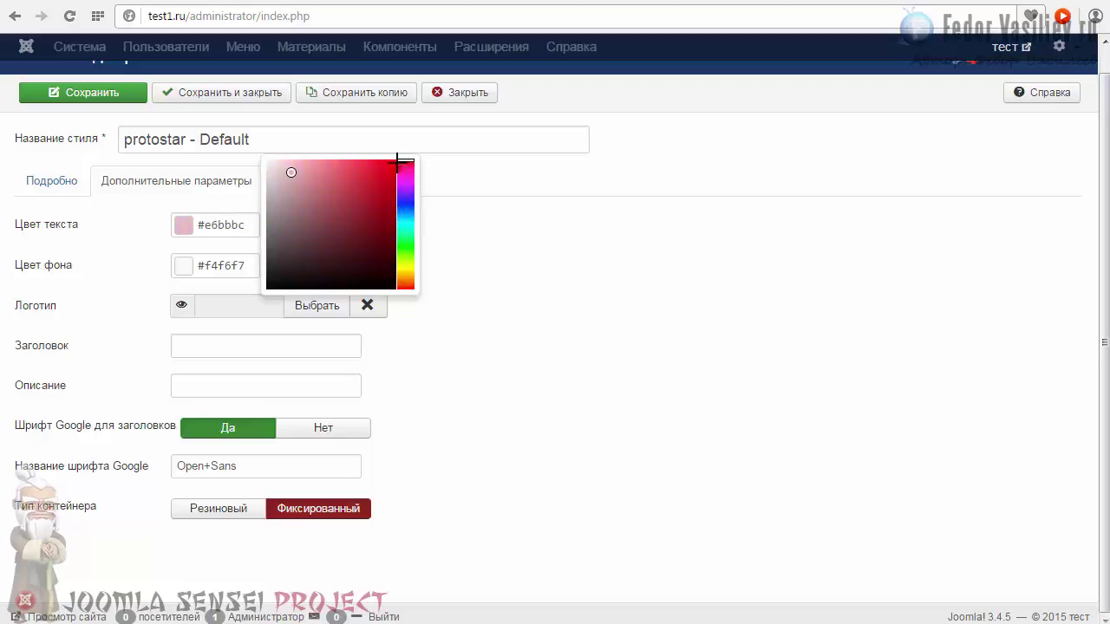
click(394, 161)
click(490, 175)
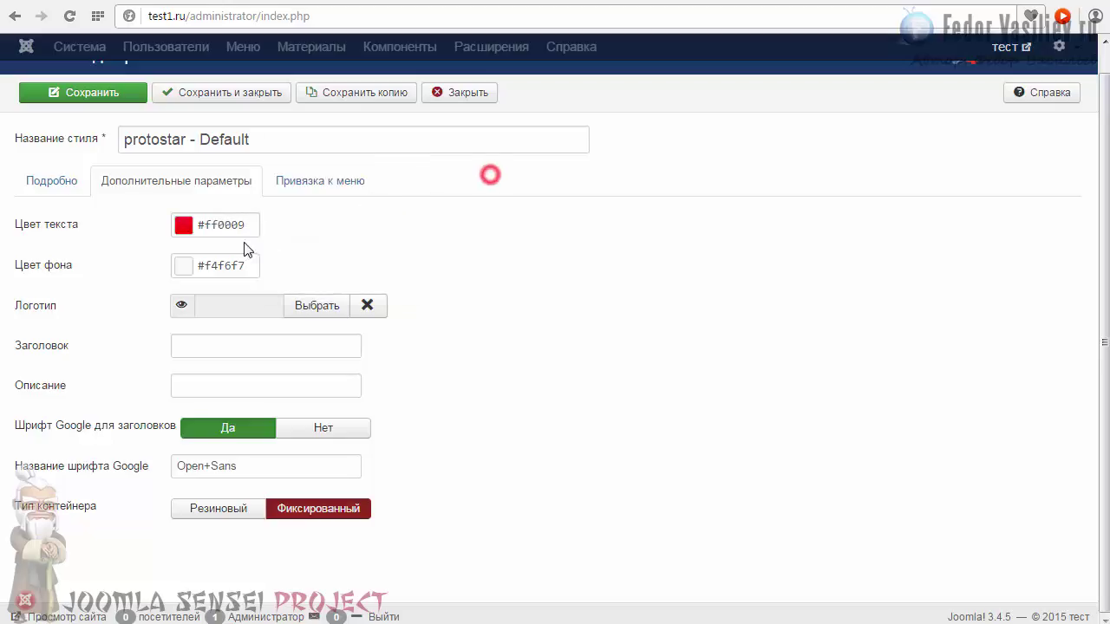
Set the protostar style's background colour to light blue, #63c8ff, and save the style.
click(184, 269)
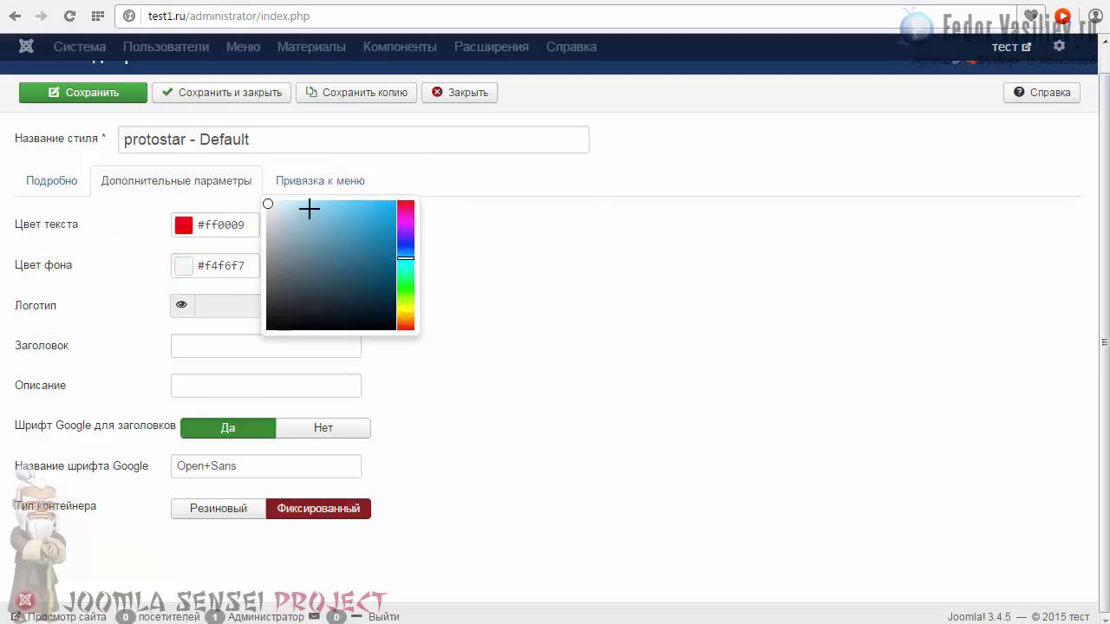
drag(309, 208, 345, 198)
click(495, 244)
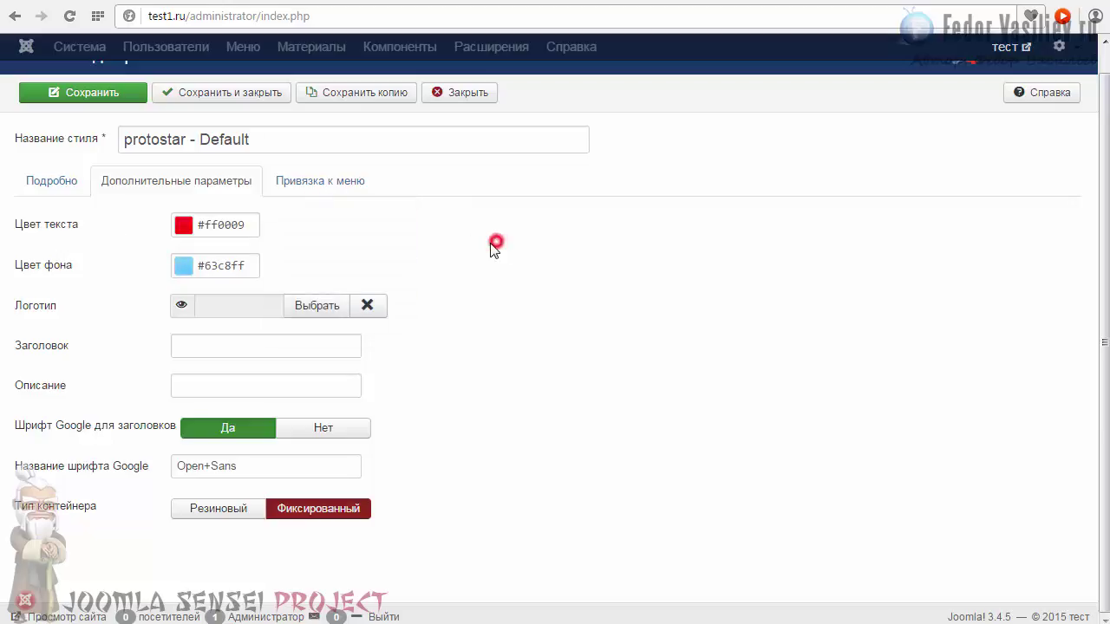
click(120, 93)
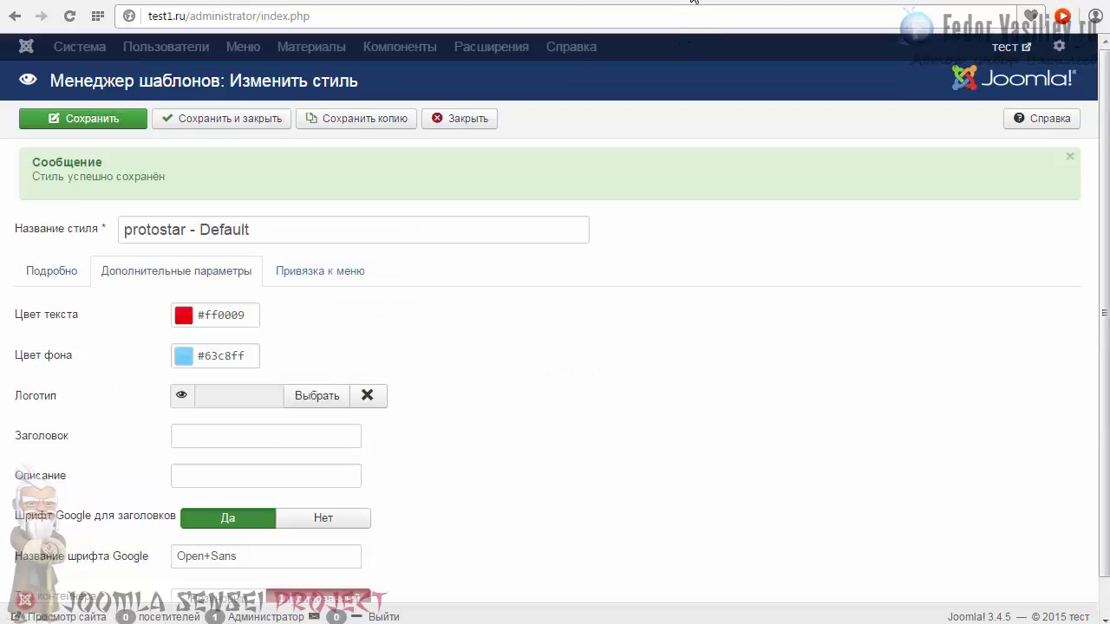
Reload the front page and examine its background, article category links, footer link and login form links.
click(693, 2)
click(69, 15)
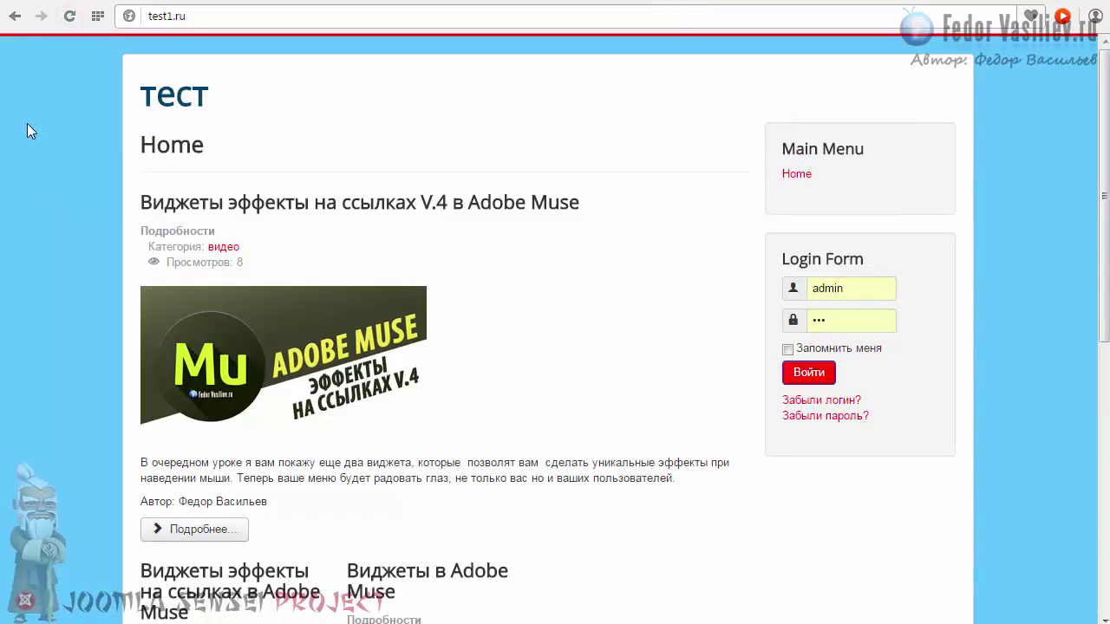
scroll(27, 126, down, 6)
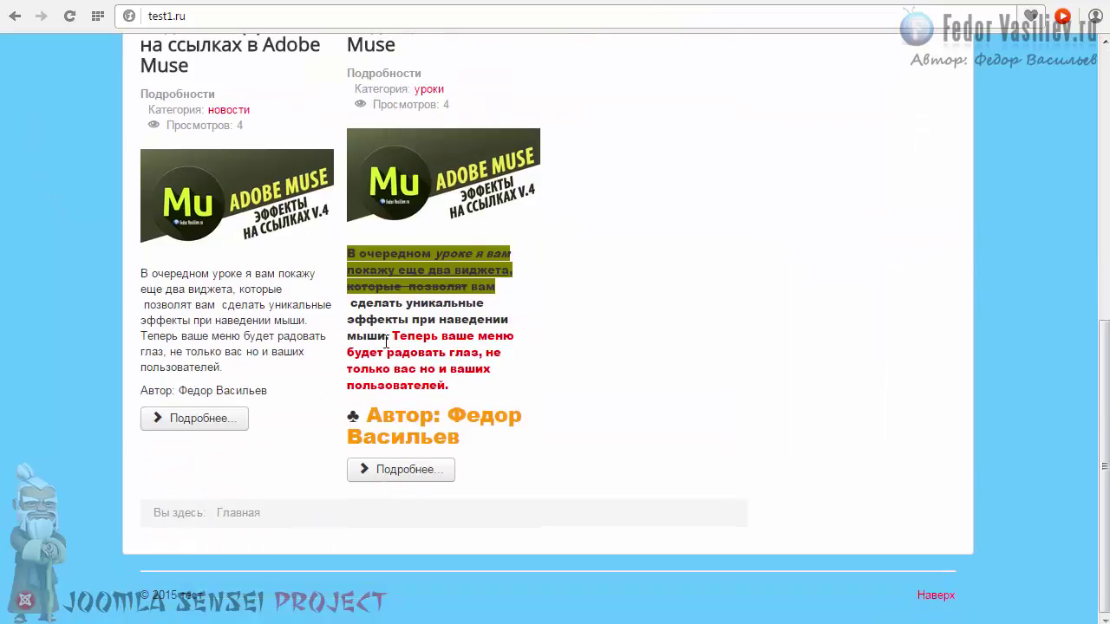
click(926, 595)
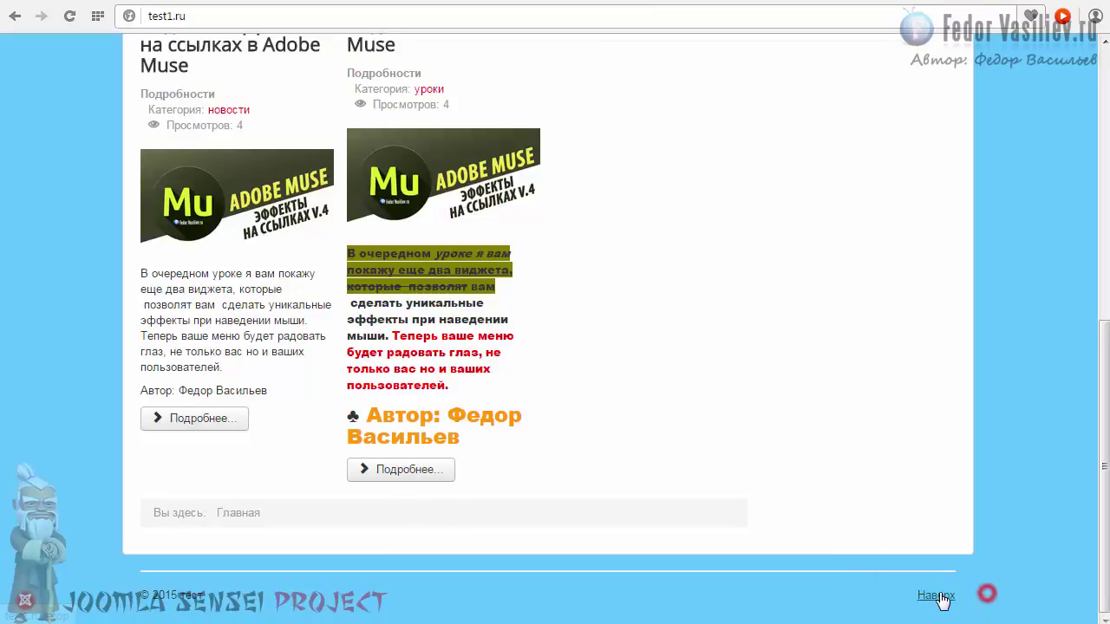
scroll(347, 481, up, 5)
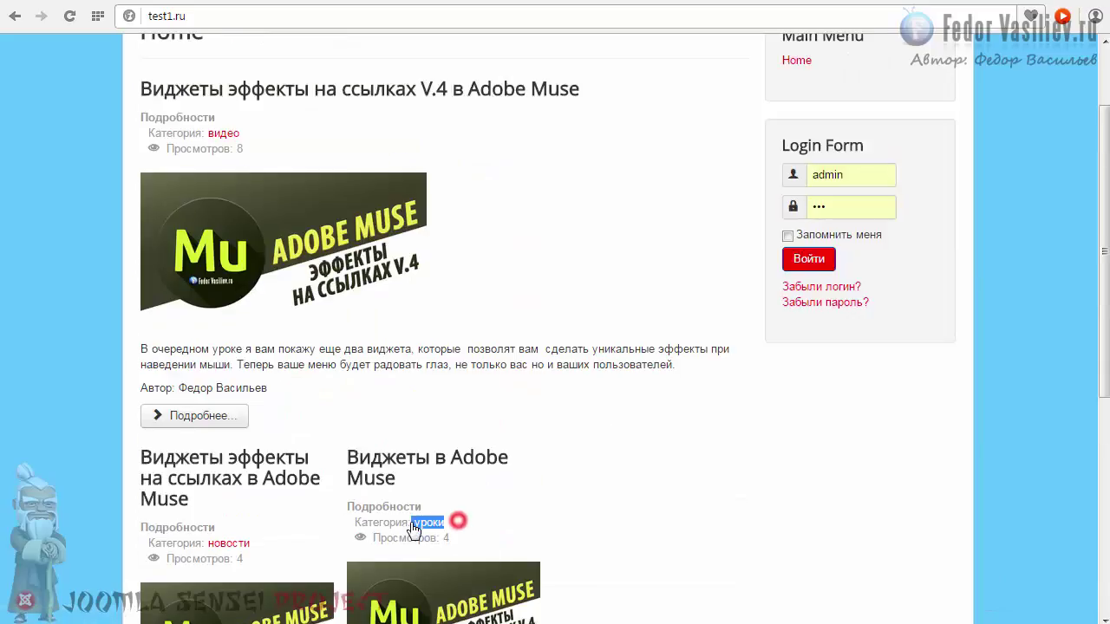
scroll(520, 508, up, 2)
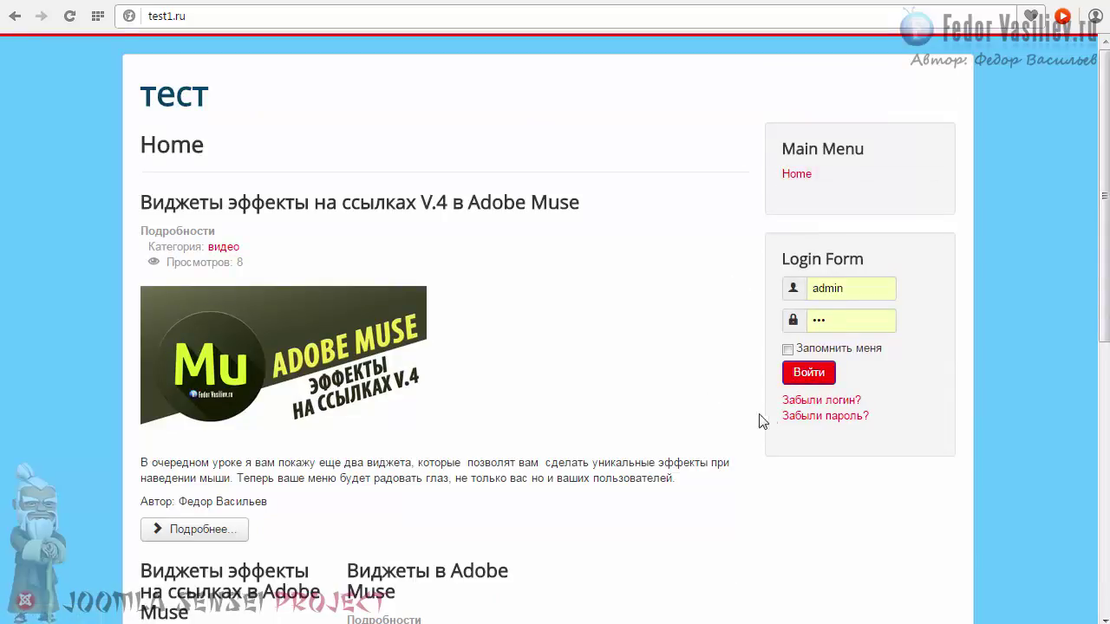
double_click(786, 400)
double_click(782, 416)
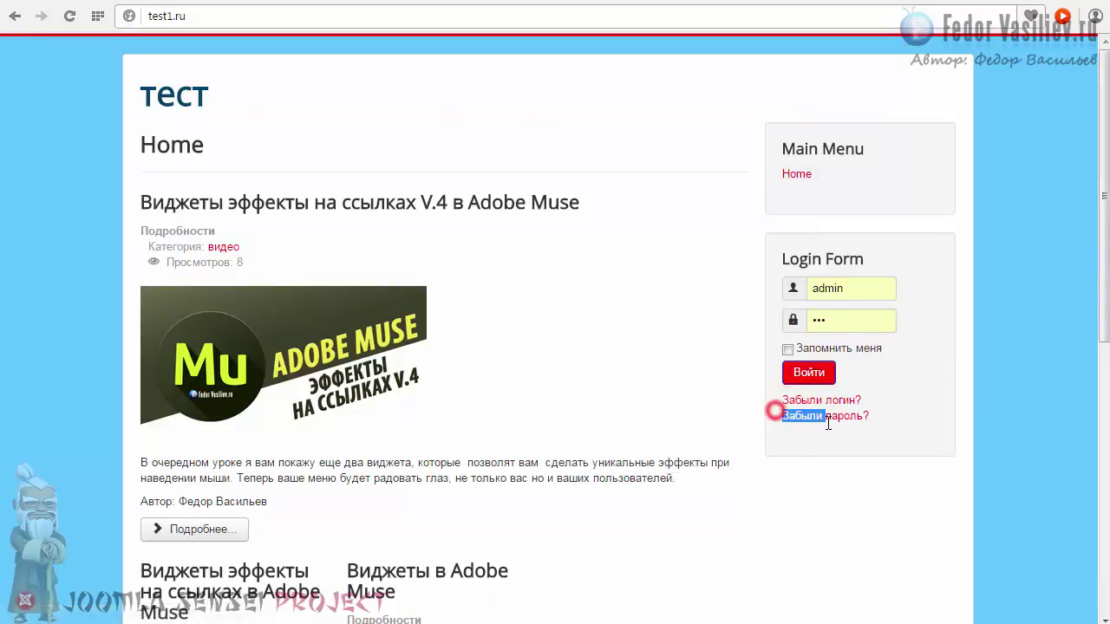
click(817, 438)
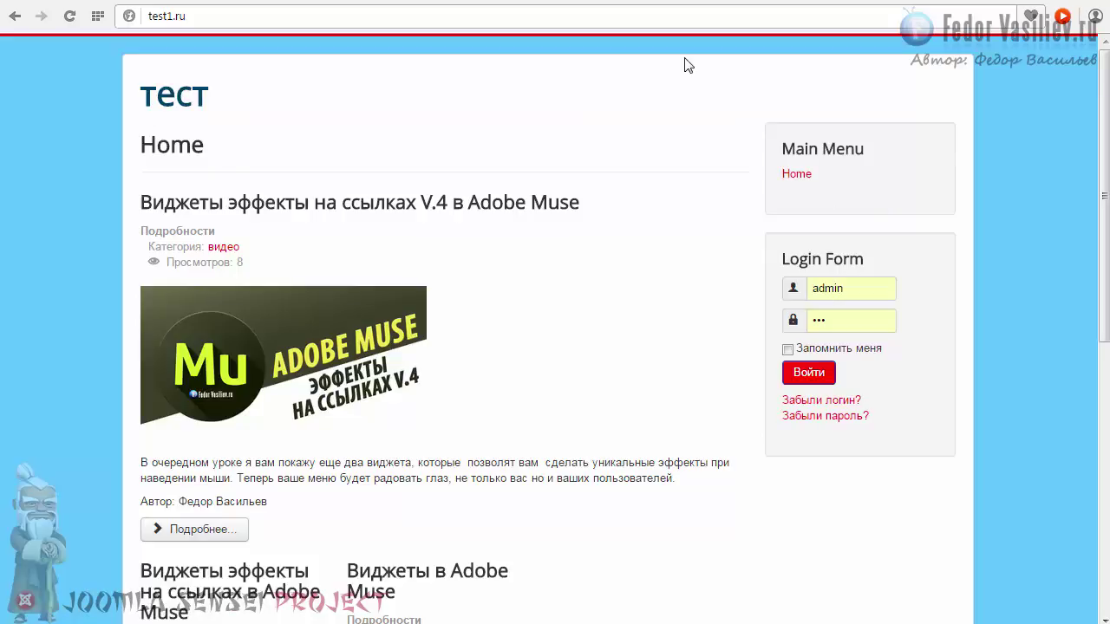
Return to the protostar style's parameters and set the text colour to light blue, #94c6ff.
click(677, 4)
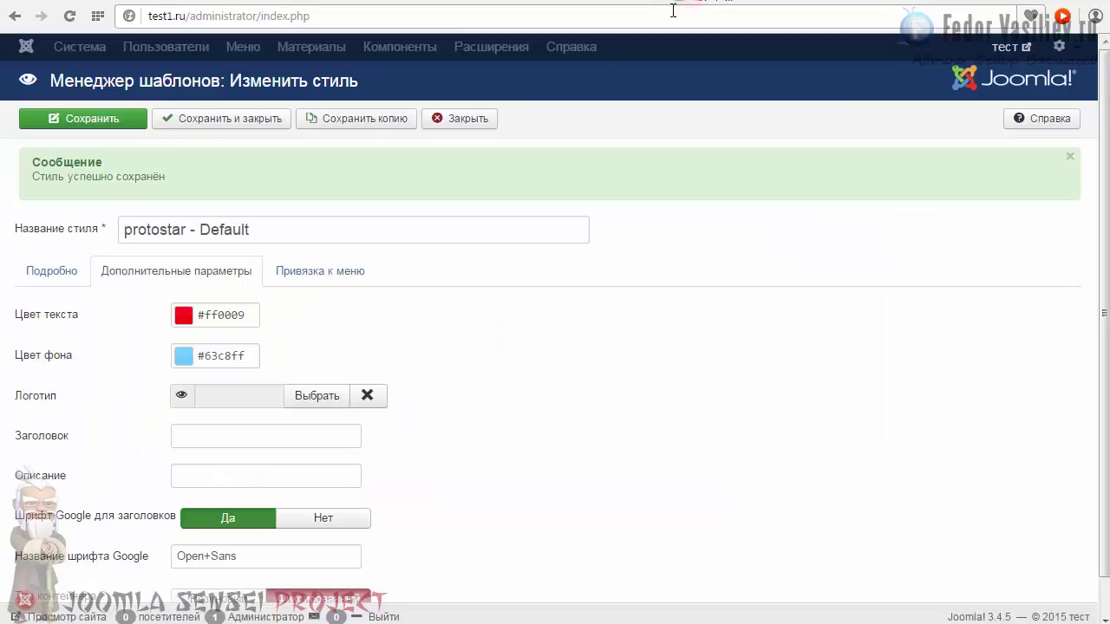
scroll(307, 248, down, 1)
click(183, 276)
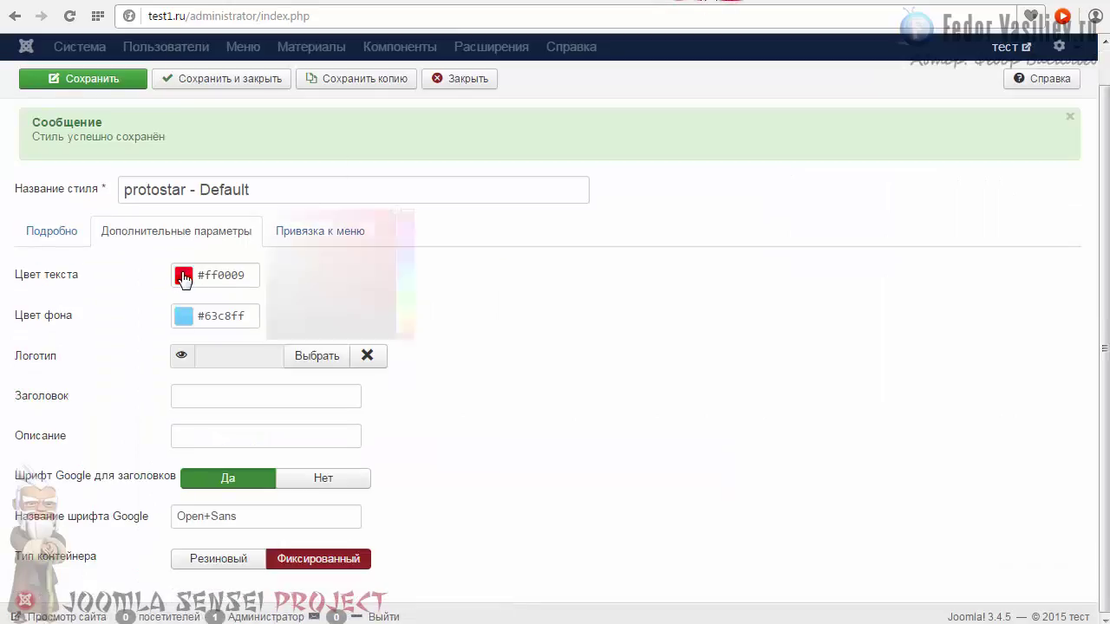
click(405, 263)
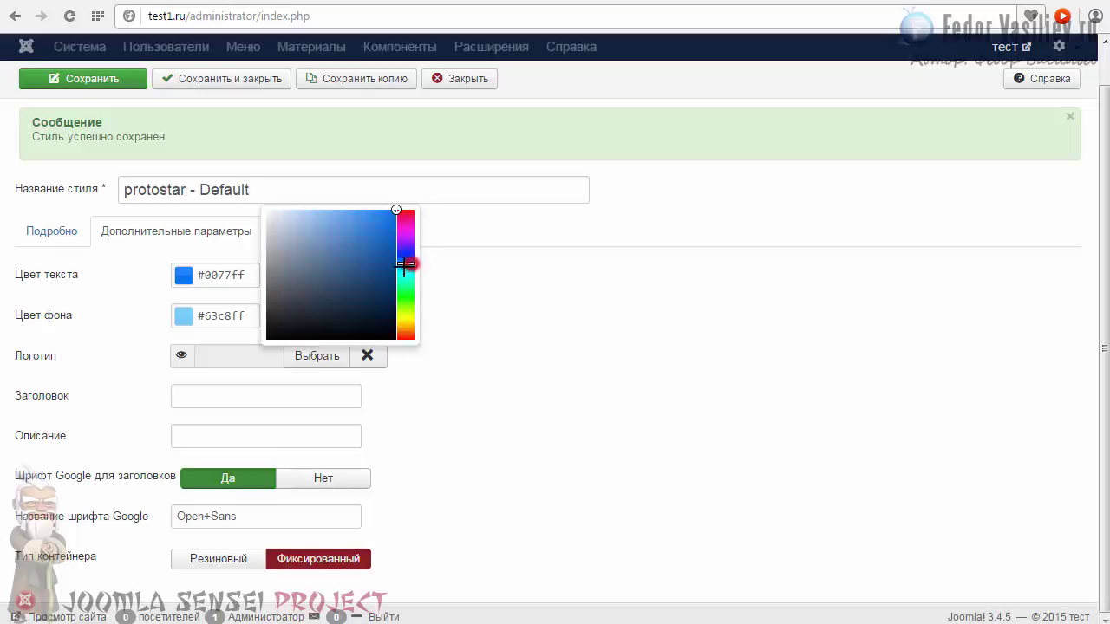
drag(319, 232, 302, 218)
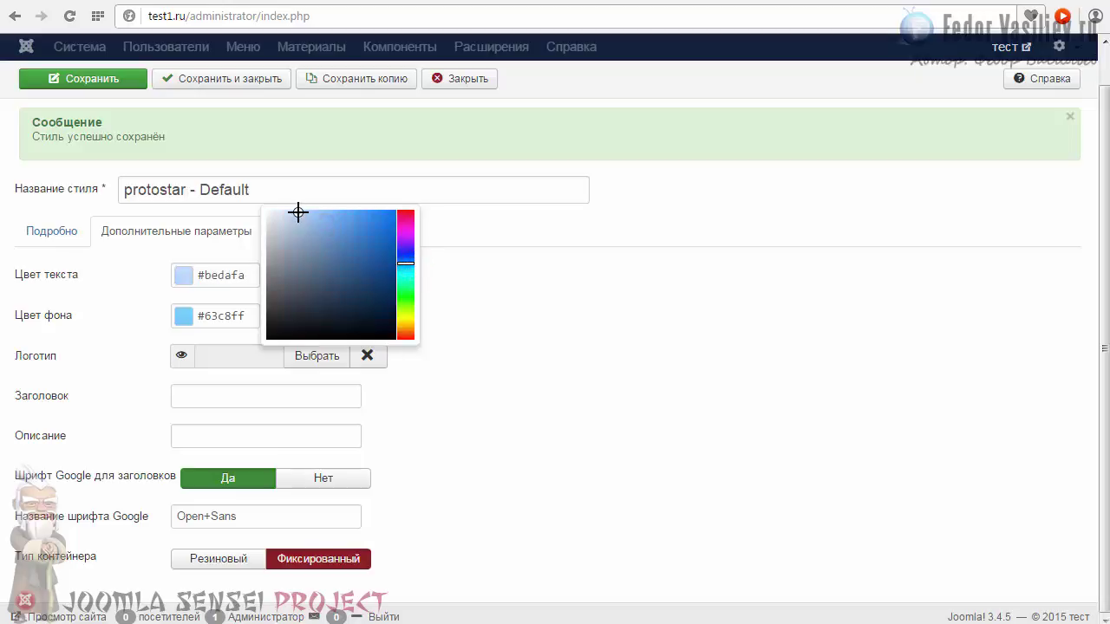
drag(299, 212, 321, 209)
click(244, 254)
Set the style's background colour to light grey, #ebebeb.
click(189, 320)
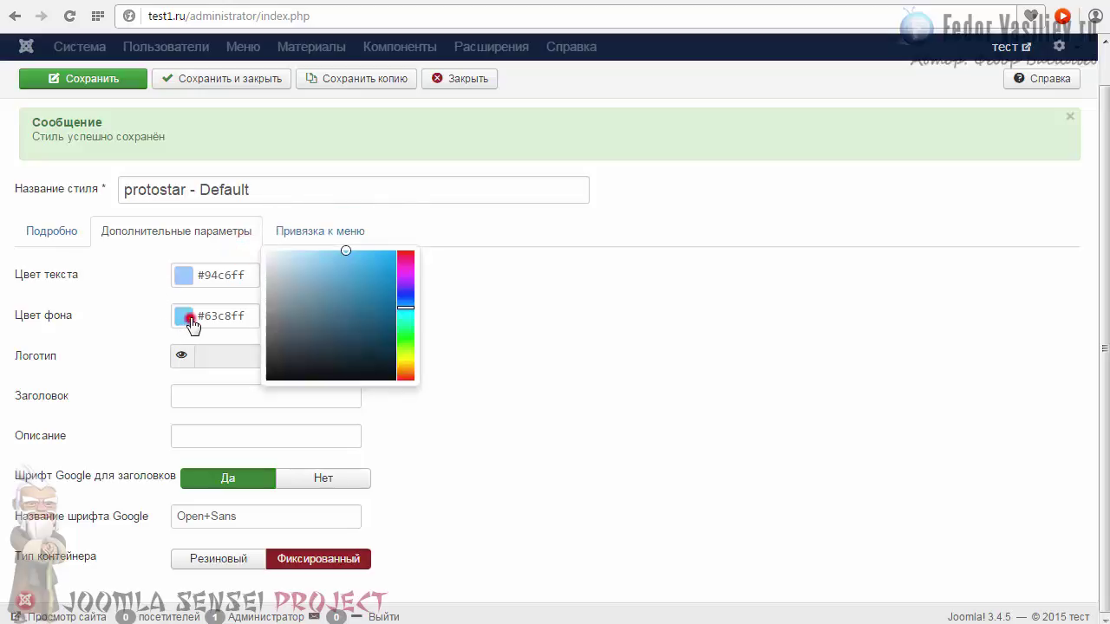
click(288, 270)
click(122, 290)
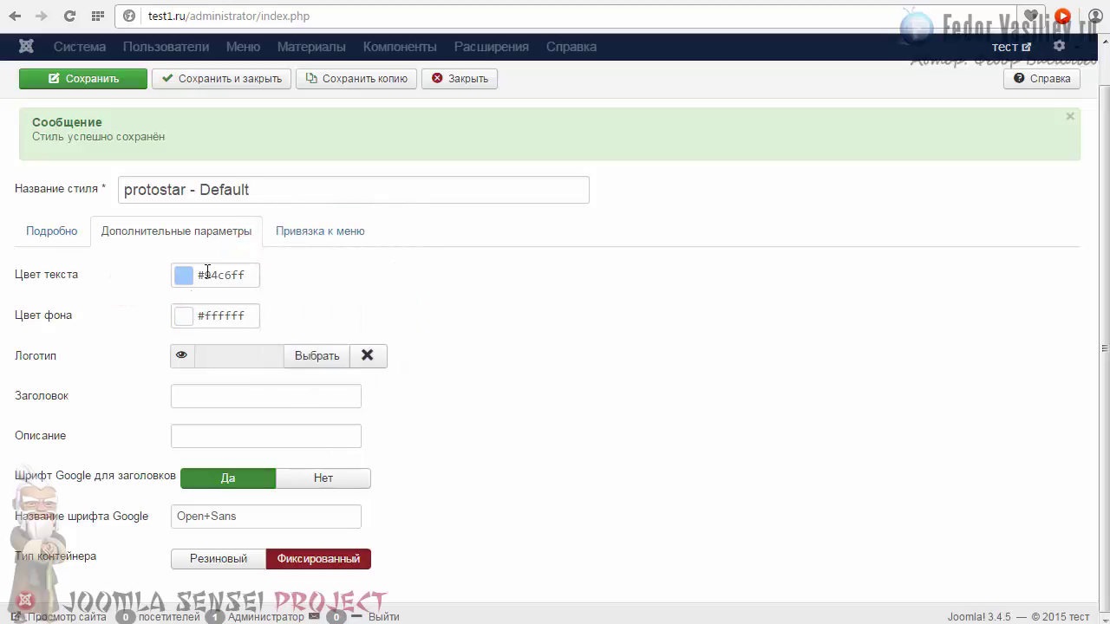
click(185, 316)
click(278, 250)
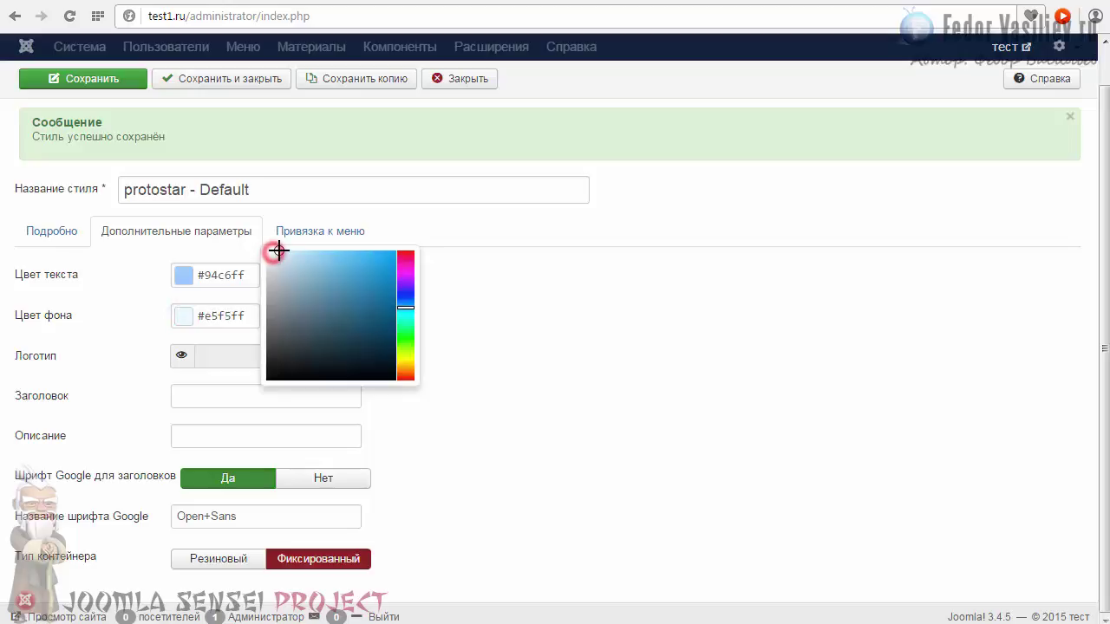
drag(278, 251, 275, 250)
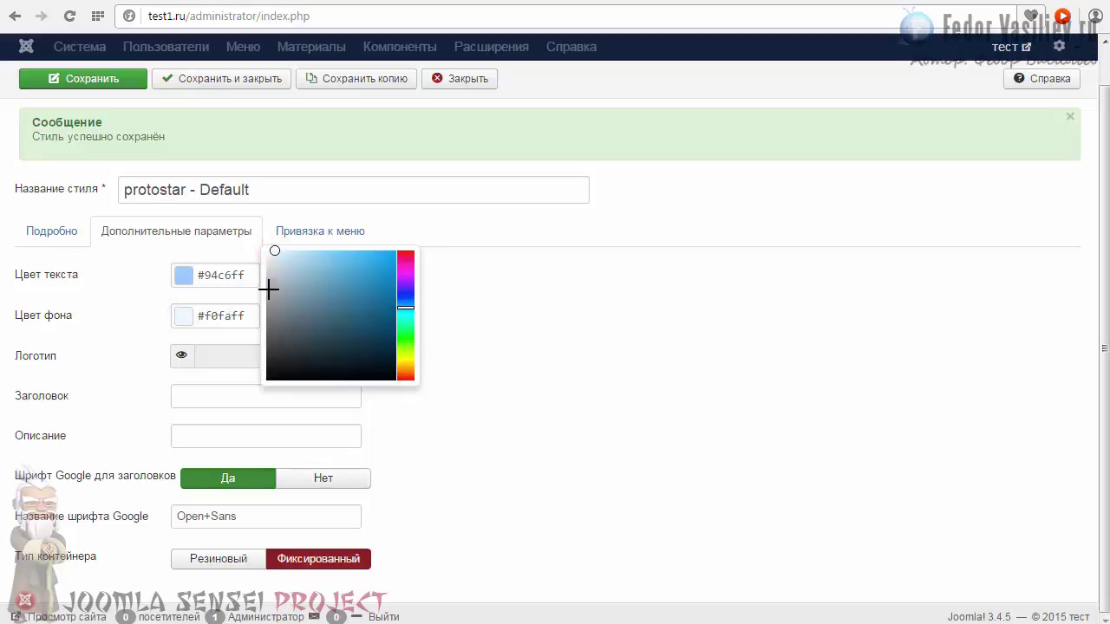
drag(269, 289, 254, 262)
click(158, 291)
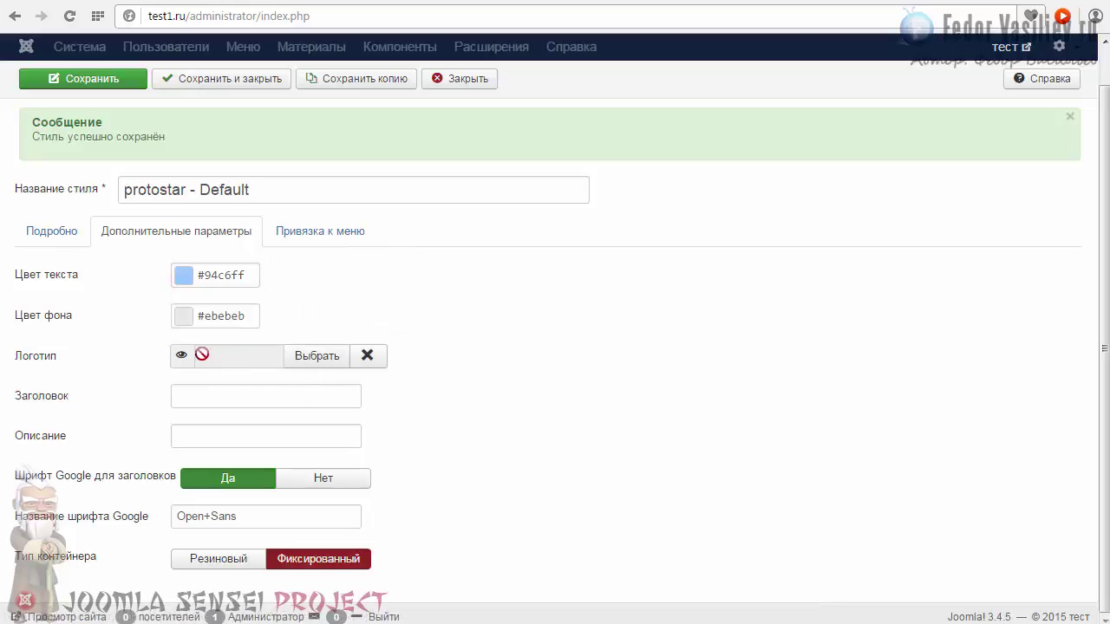
Examine the logo image chooser's folders, image URL field and file upload area, and close it without choosing an image.
click(317, 358)
scroll(535, 334, down, 1)
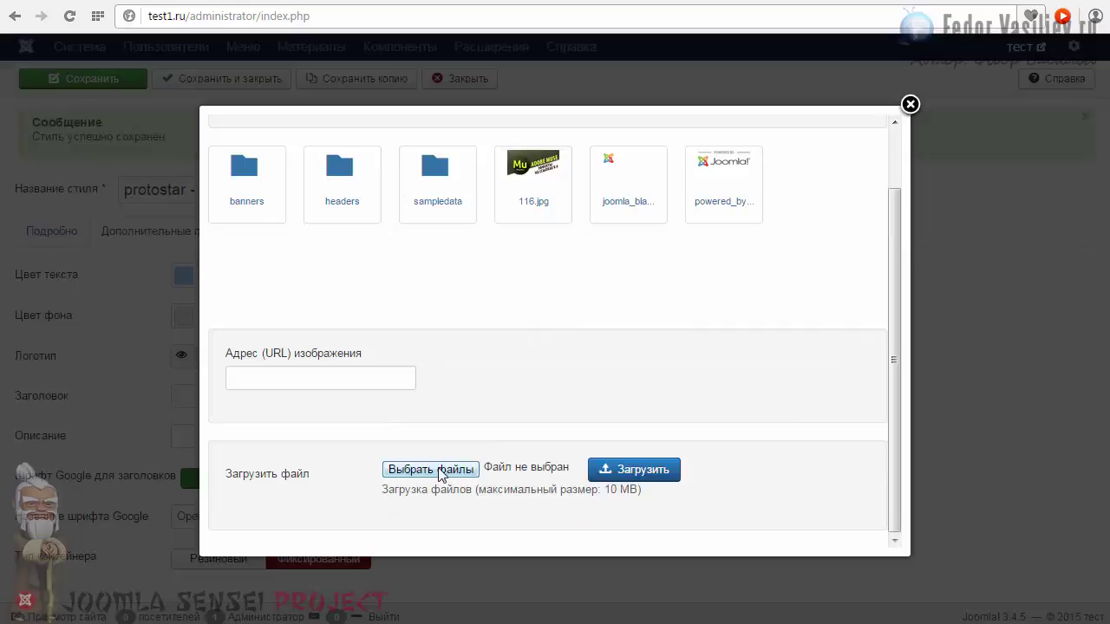
click(893, 477)
scroll(621, 481, up, 1)
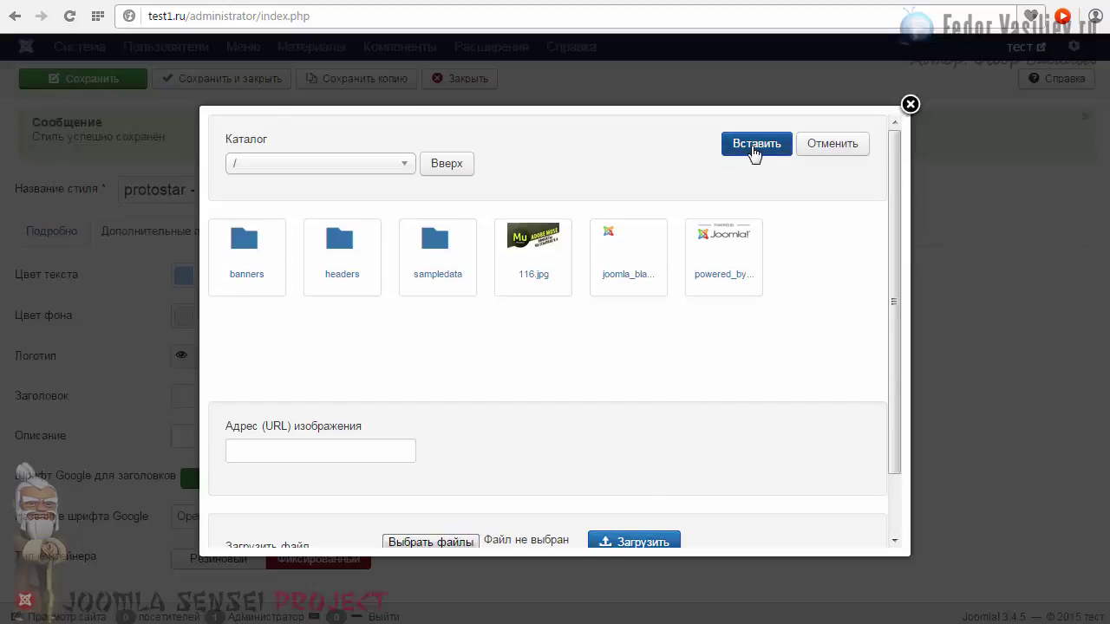
click(909, 104)
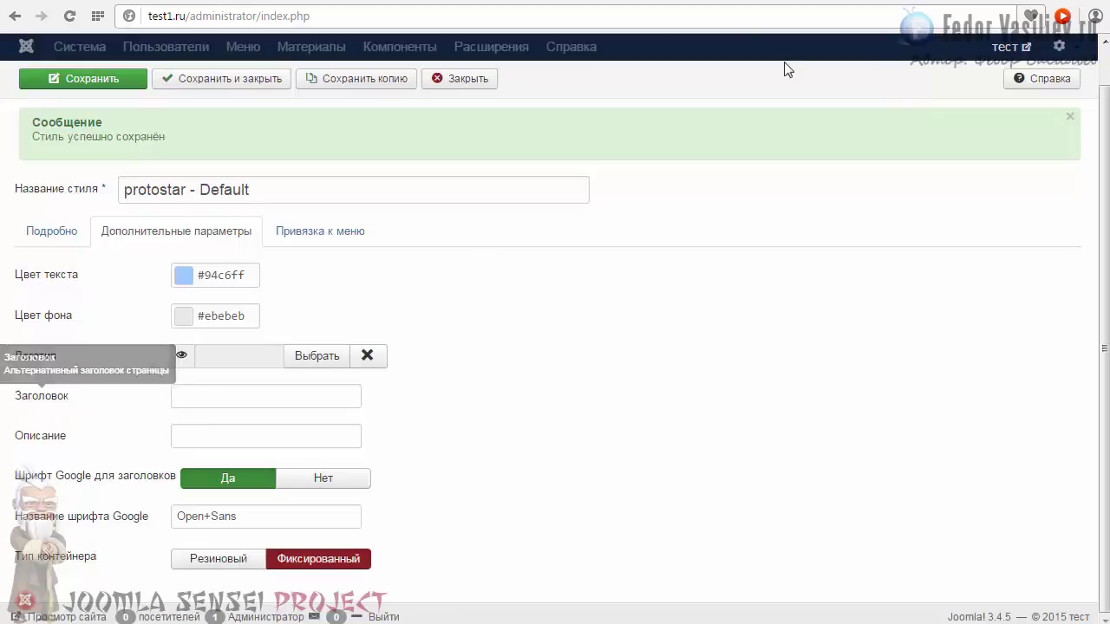
Set the style's title to "видео уроки" and its description to "обучение", and save the style.
click(690, 3)
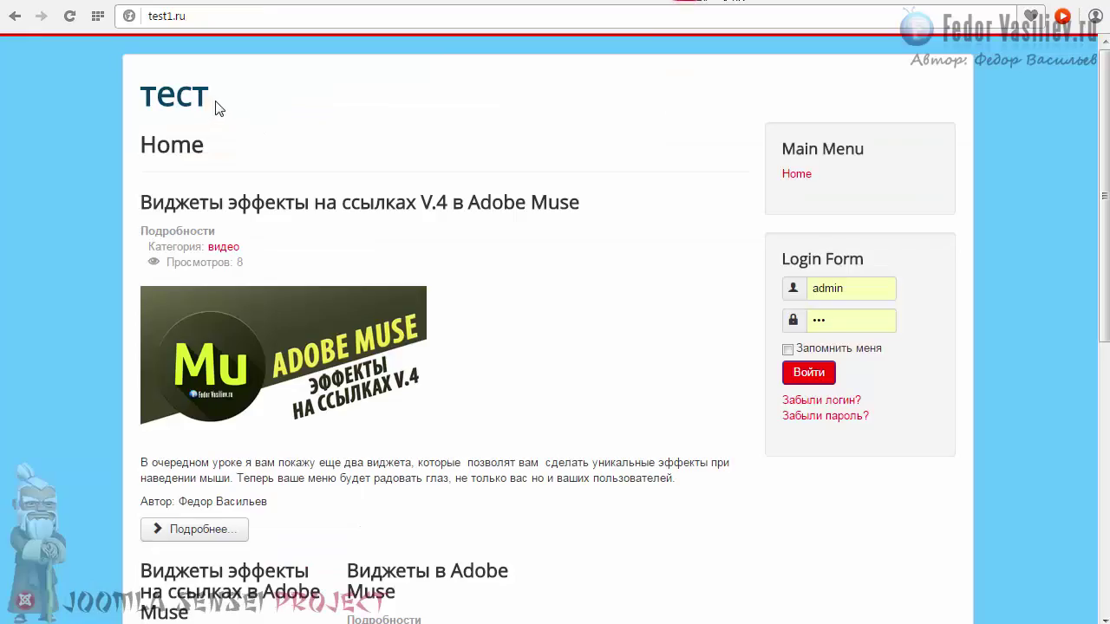
drag(217, 108, 98, 83)
click(720, 1)
click(206, 399)
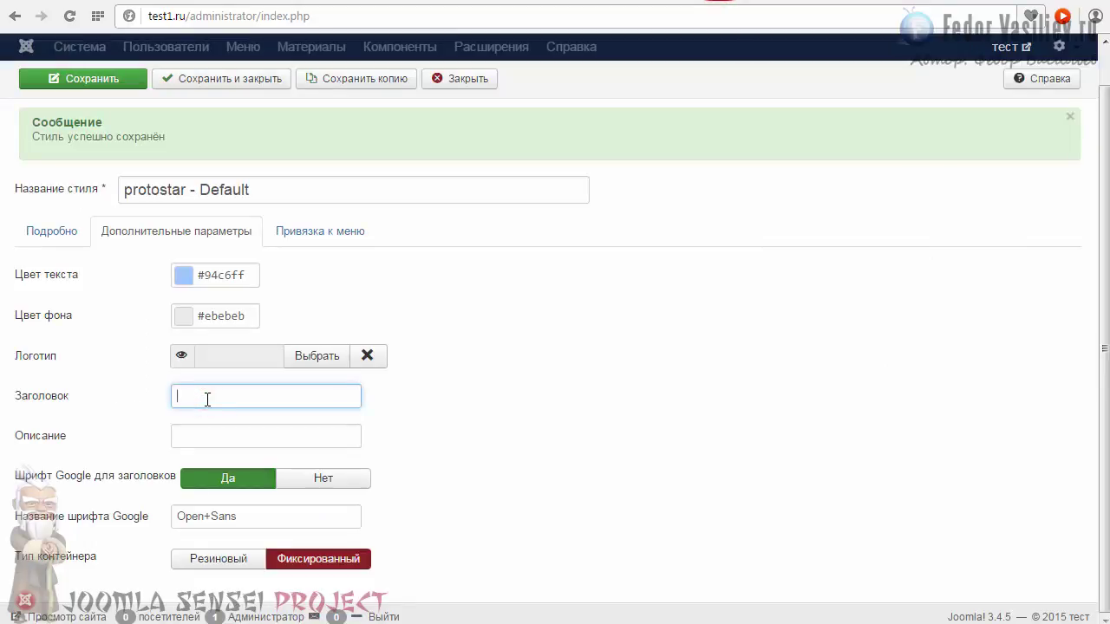
text(видео уроки)
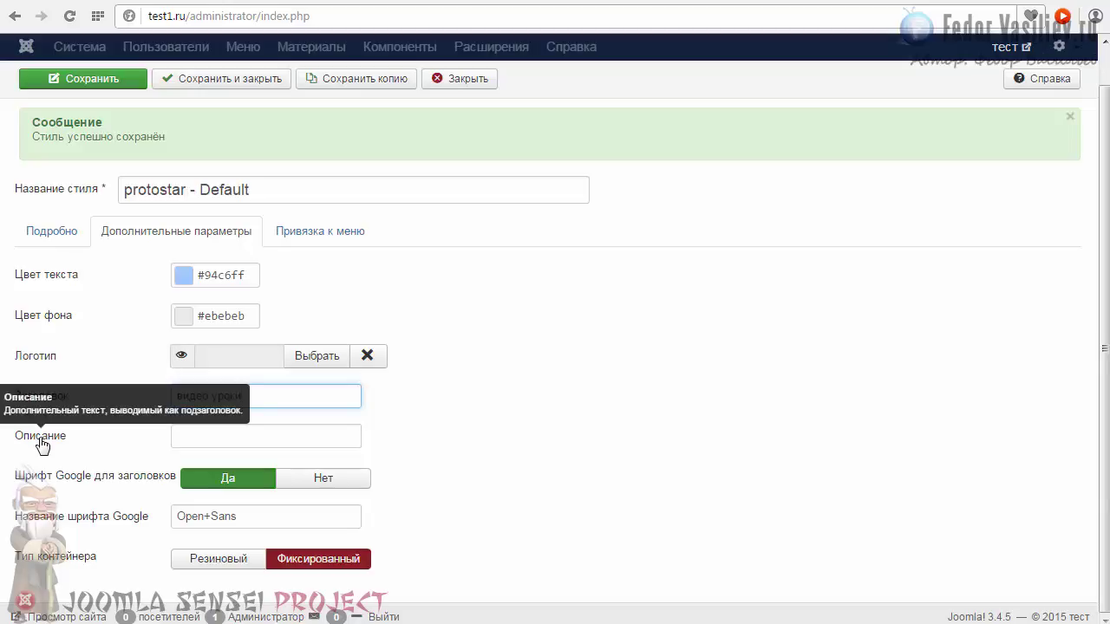
key(Tab)
text(обучение)
click(43, 80)
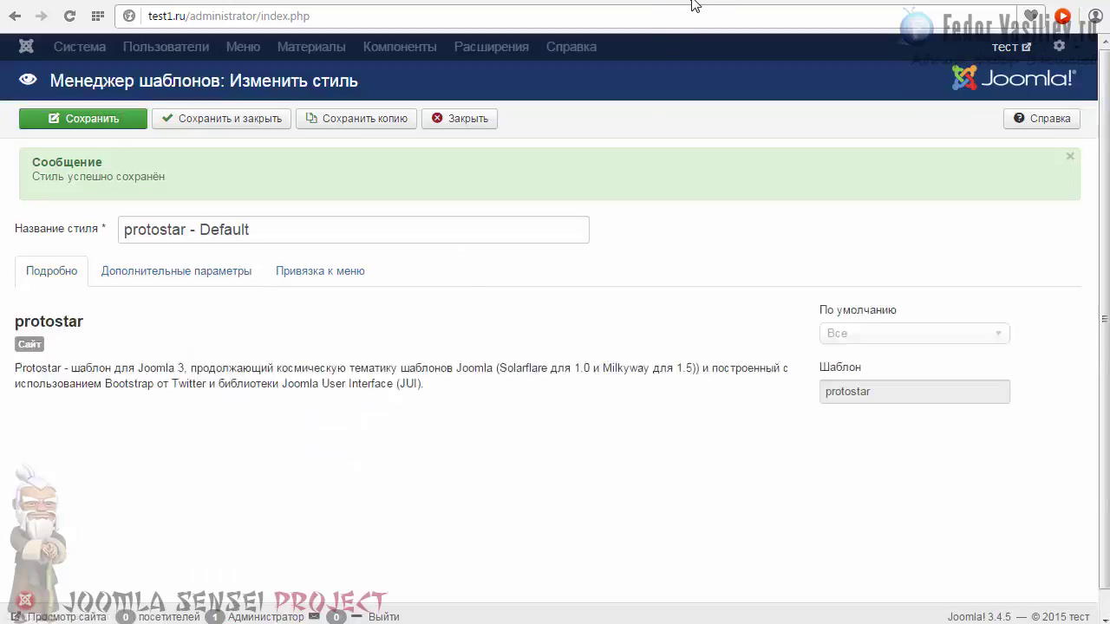
Reload the front page, examine the site title and the description beneath it, and return to the style's additional parameters.
click(694, 5)
click(70, 24)
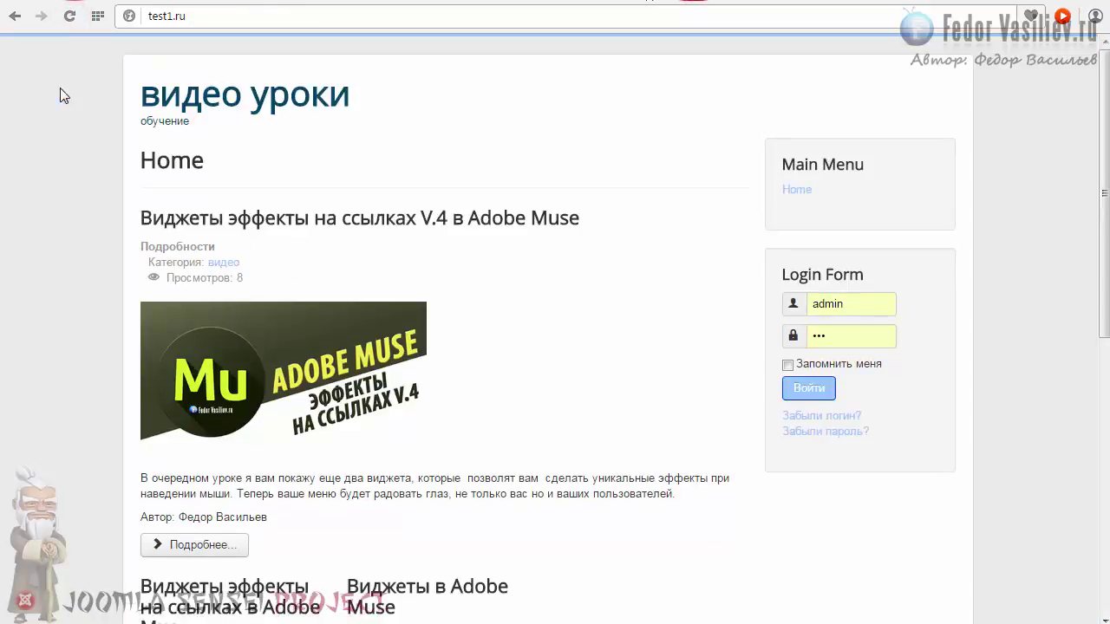
drag(351, 95, 140, 111)
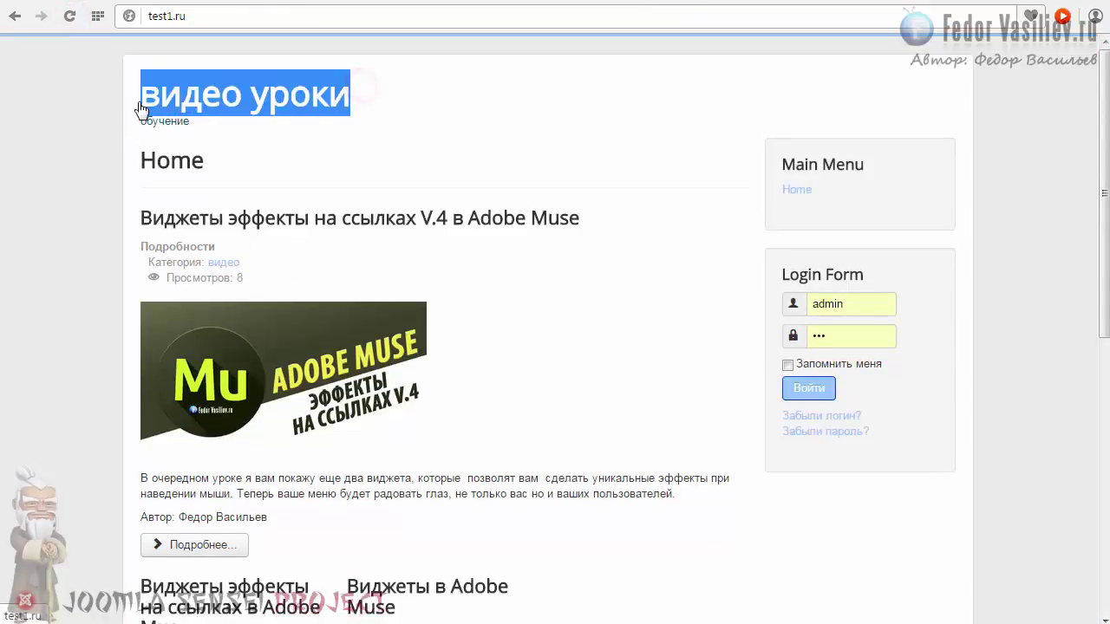
click(526, 132)
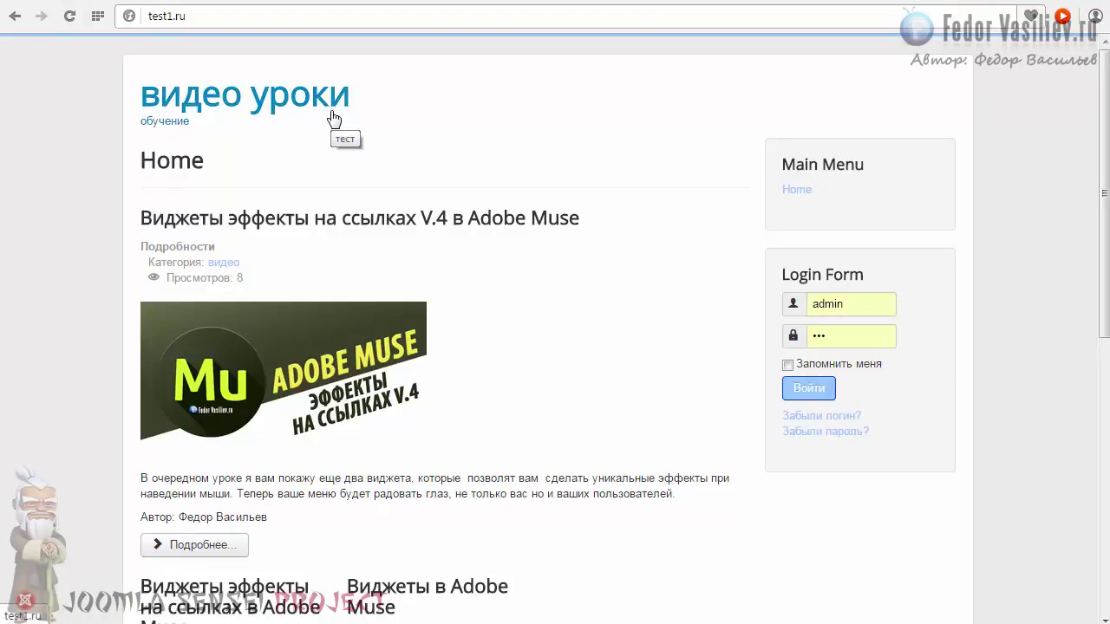
drag(218, 123, 158, 124)
key(alt+Left)
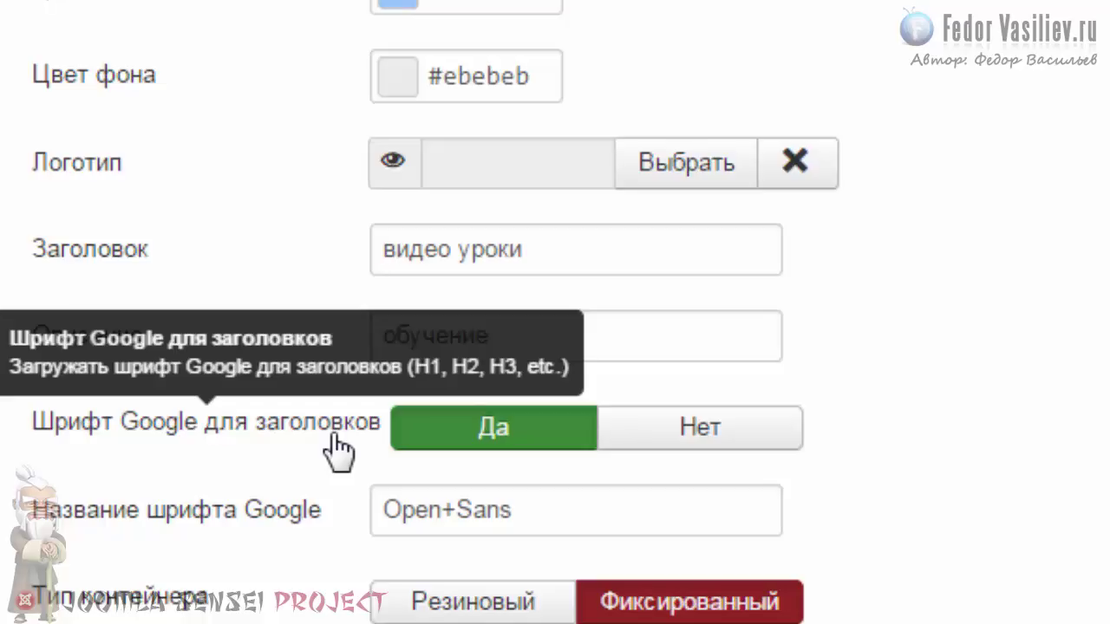
Open Google Fonts through a Google search for "font" and filter the font families to the Cyrillic script.
click(535, 509)
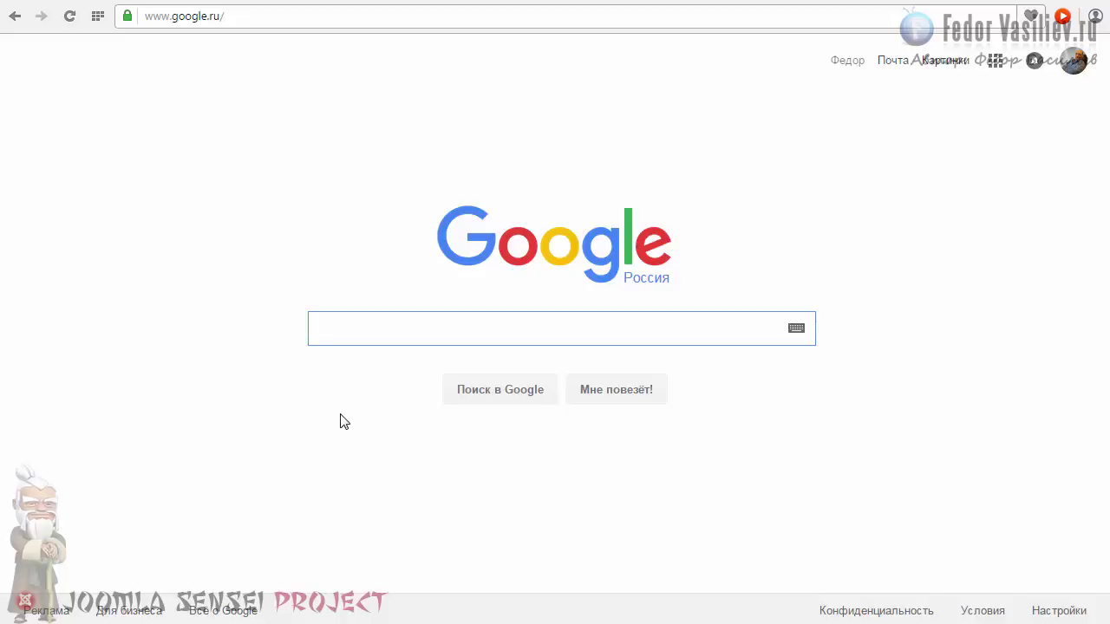
text(f)
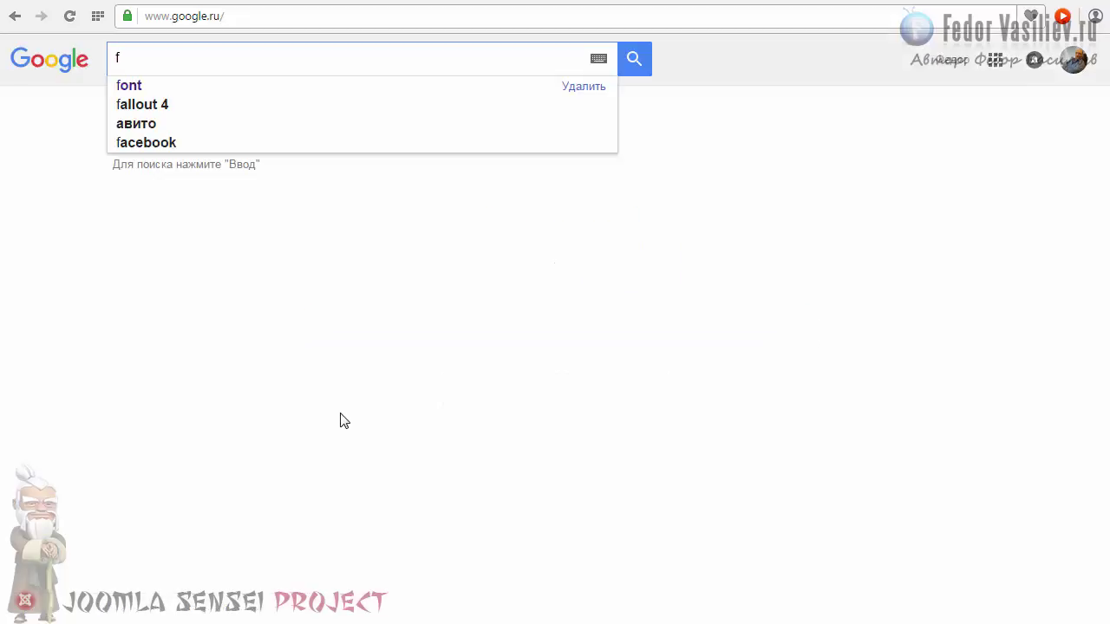
click(132, 85)
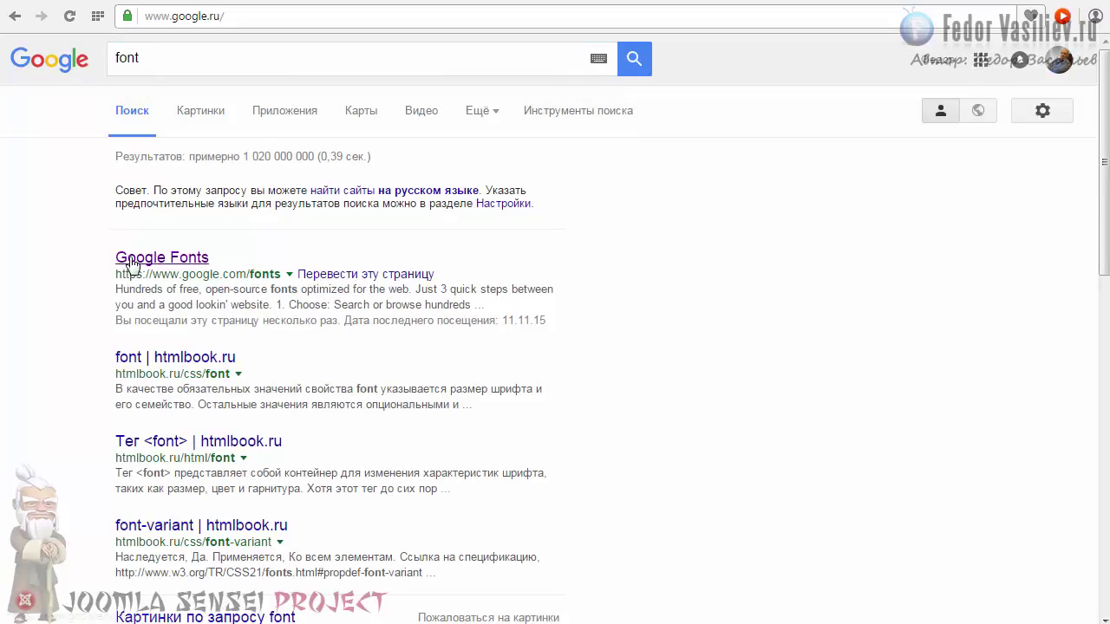
click(130, 260)
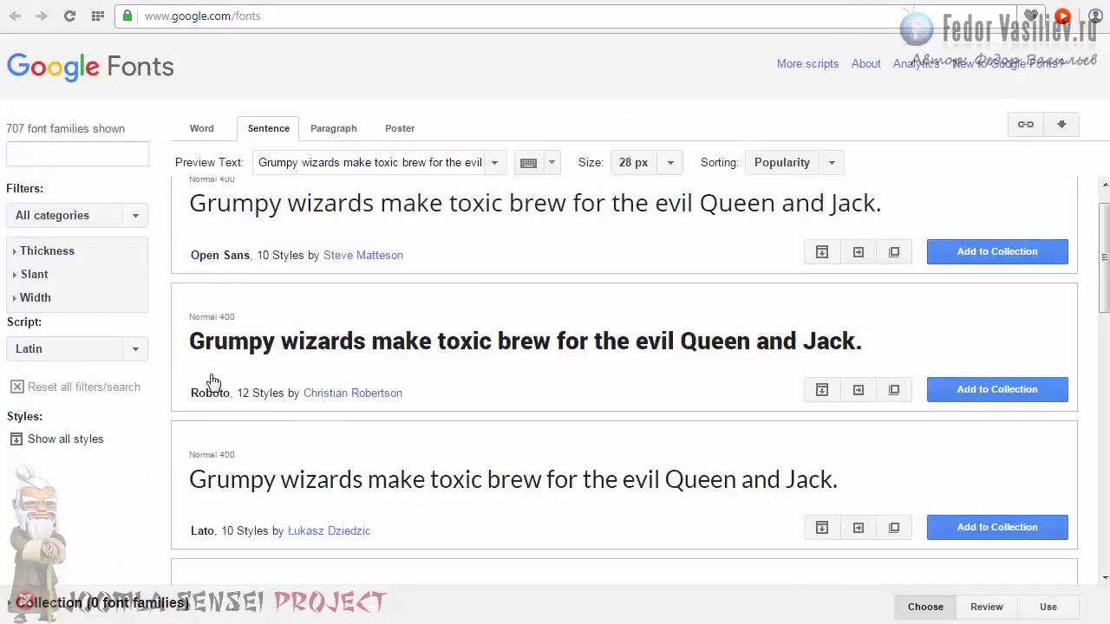
click(135, 350)
click(35, 407)
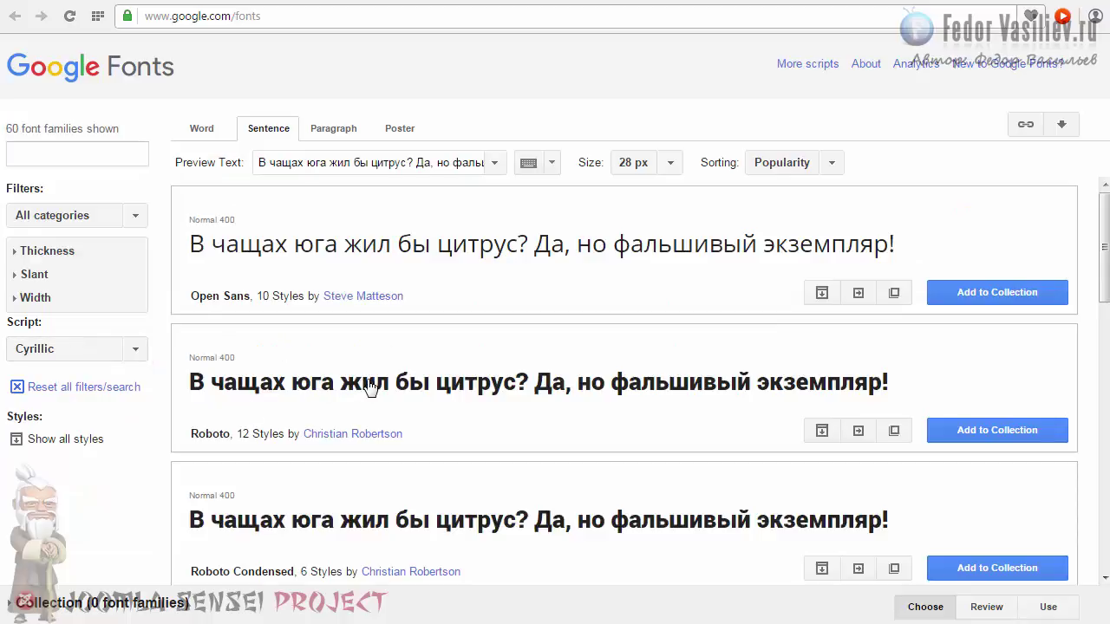
Find the Ruslan Display font among the Cyrillic font families and copy its name.
drag(1104, 242, 1080, 451)
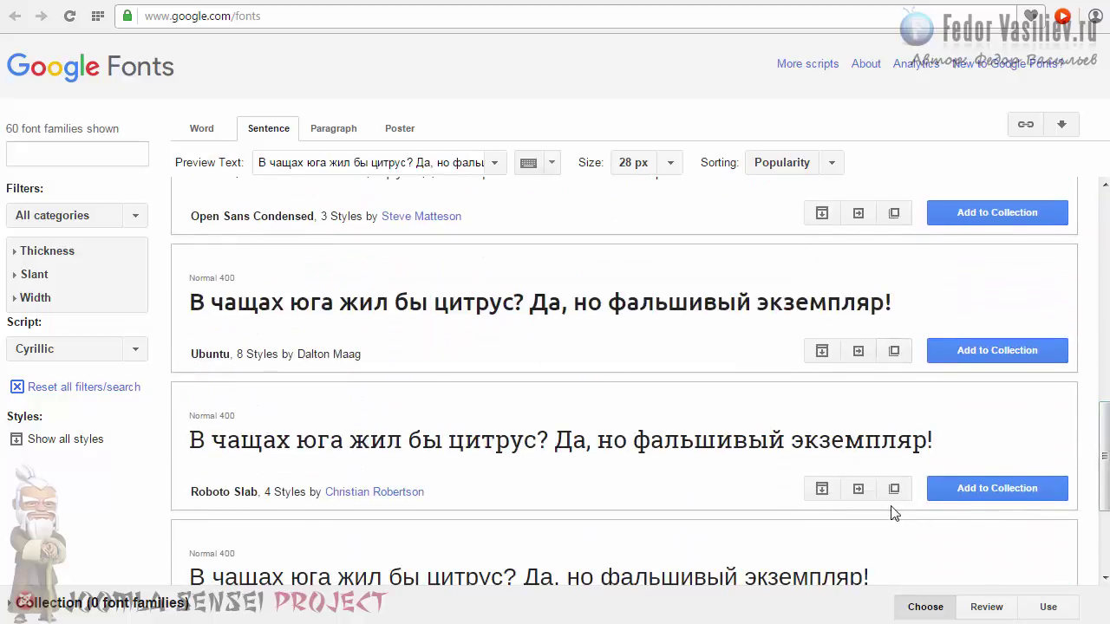
drag(1101, 431, 1091, 595)
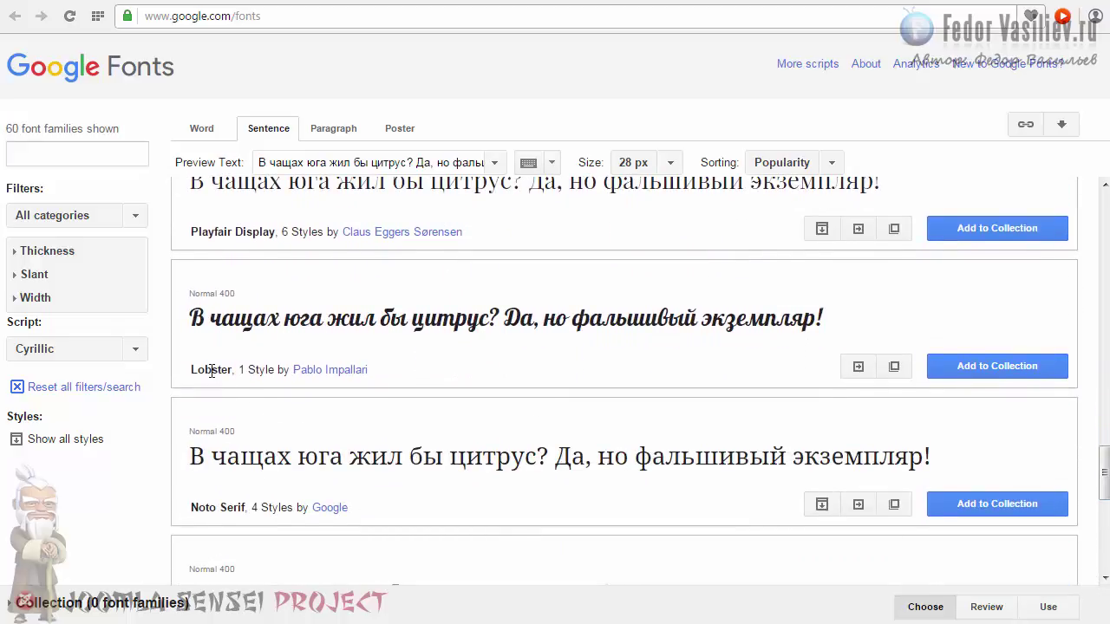
scroll(211, 371, down, 10)
scroll(260, 334, up, 1)
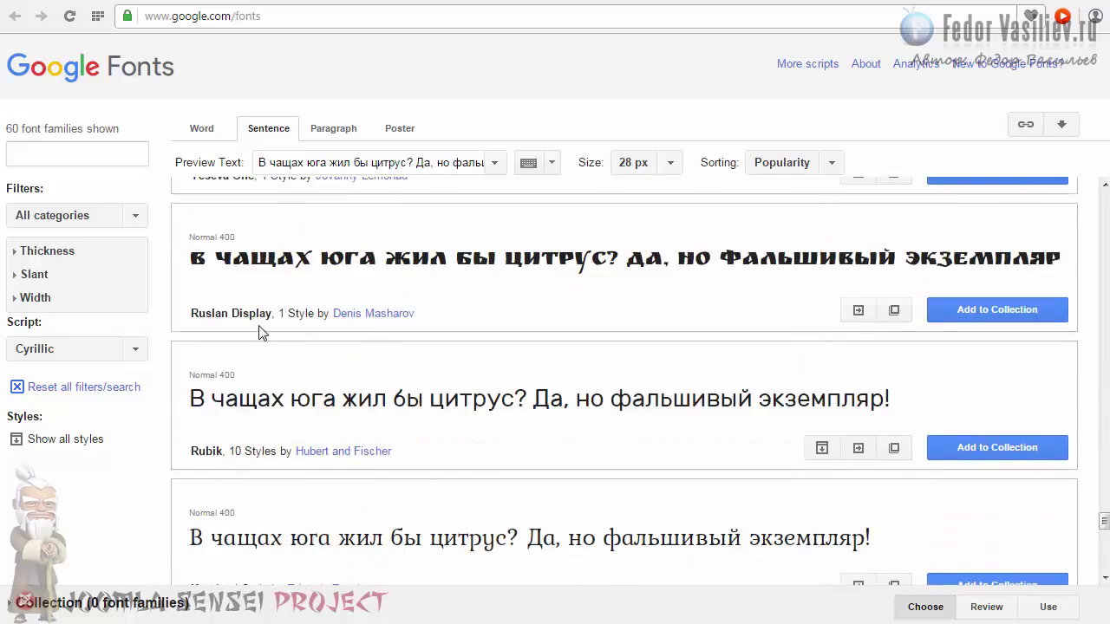
scroll(260, 334, up, 1)
drag(210, 348, 446, 347)
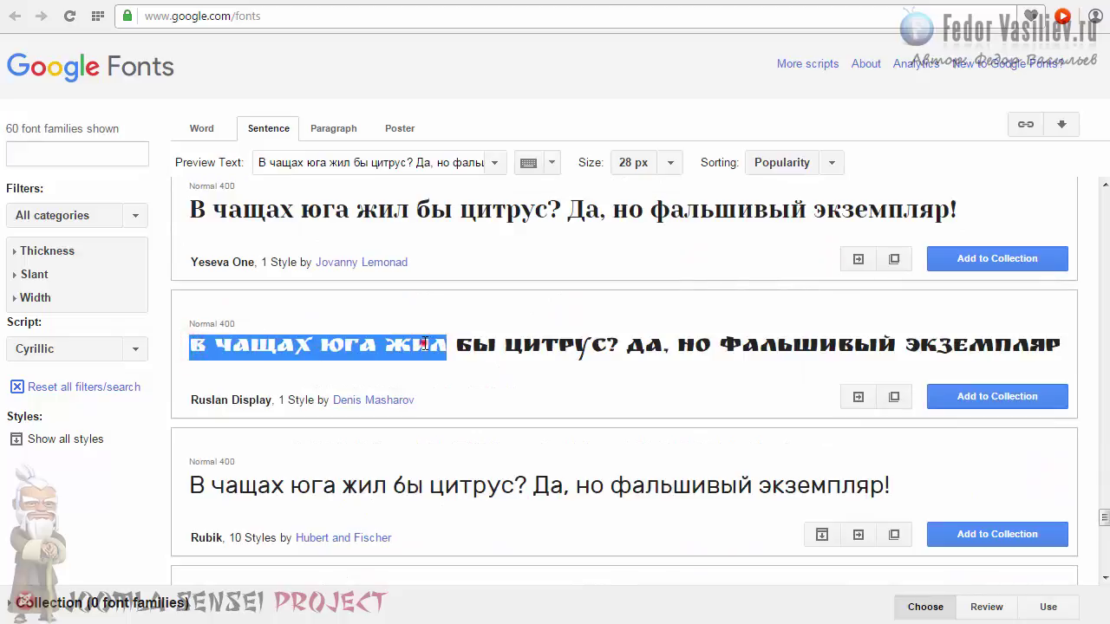
click(417, 347)
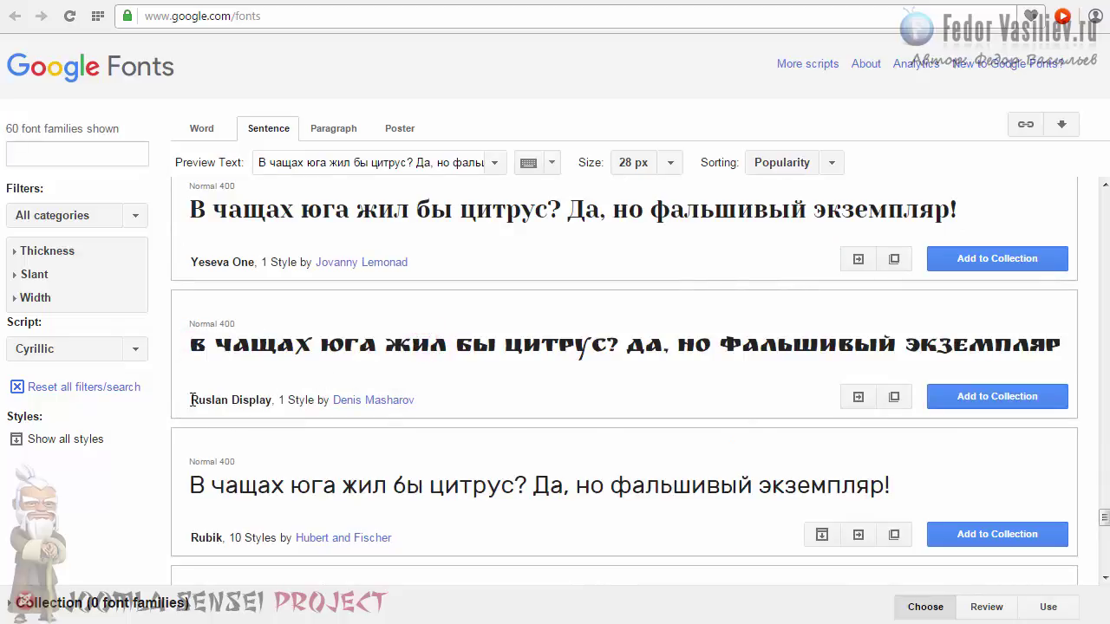
drag(191, 399, 275, 401)
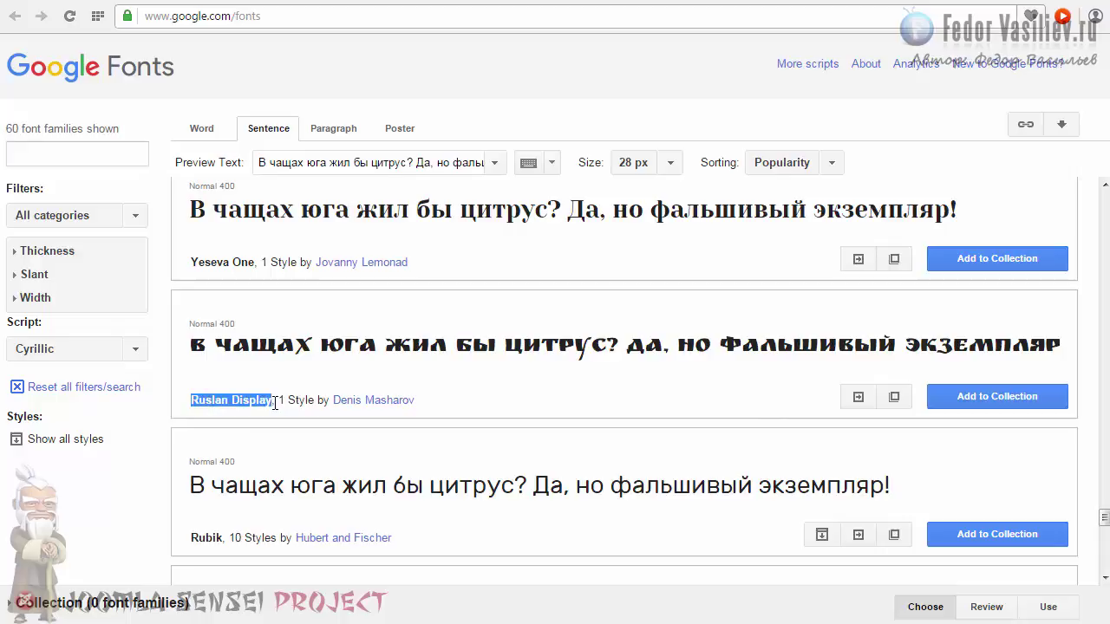
right_click(220, 397)
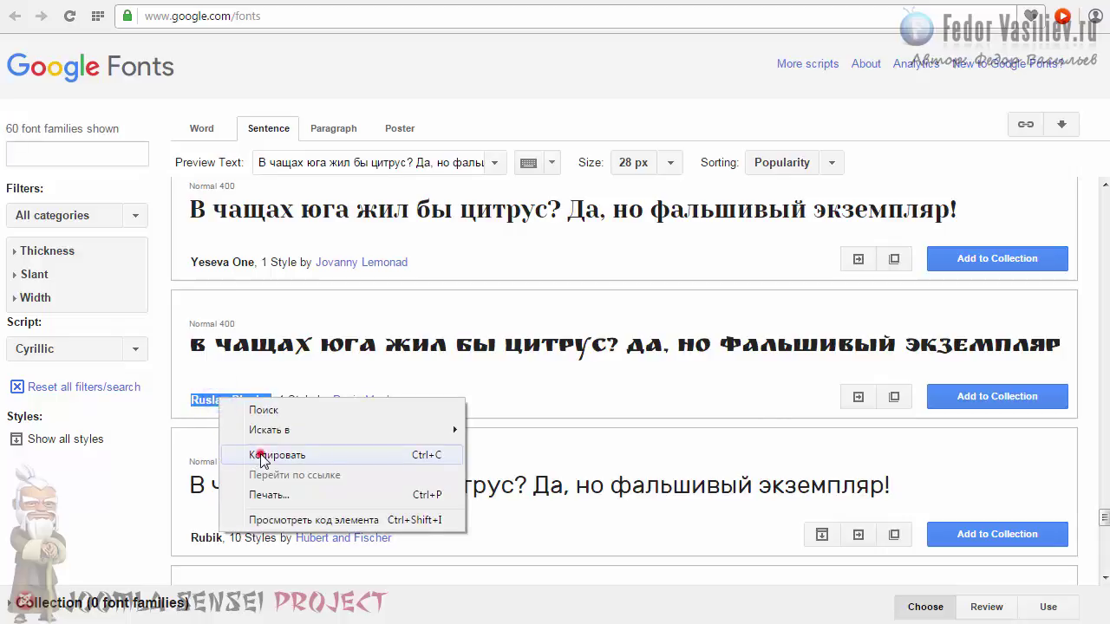
click(257, 449)
click(212, 400)
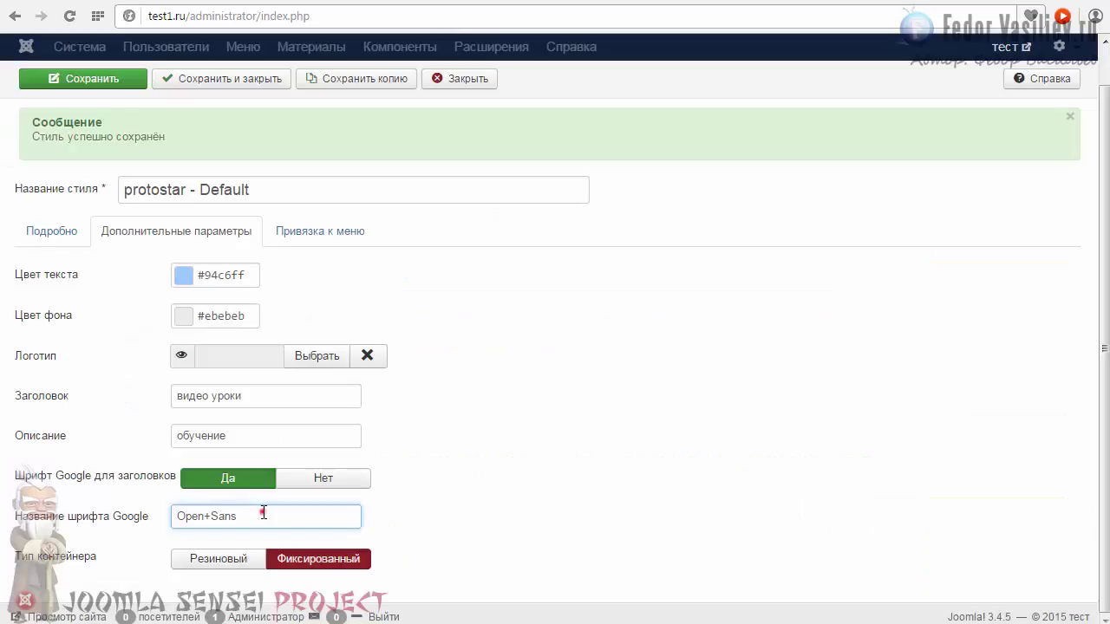
Set the protostar style's Google font name to "Ruslan Display" and save the style.
drag(263, 514, 131, 528)
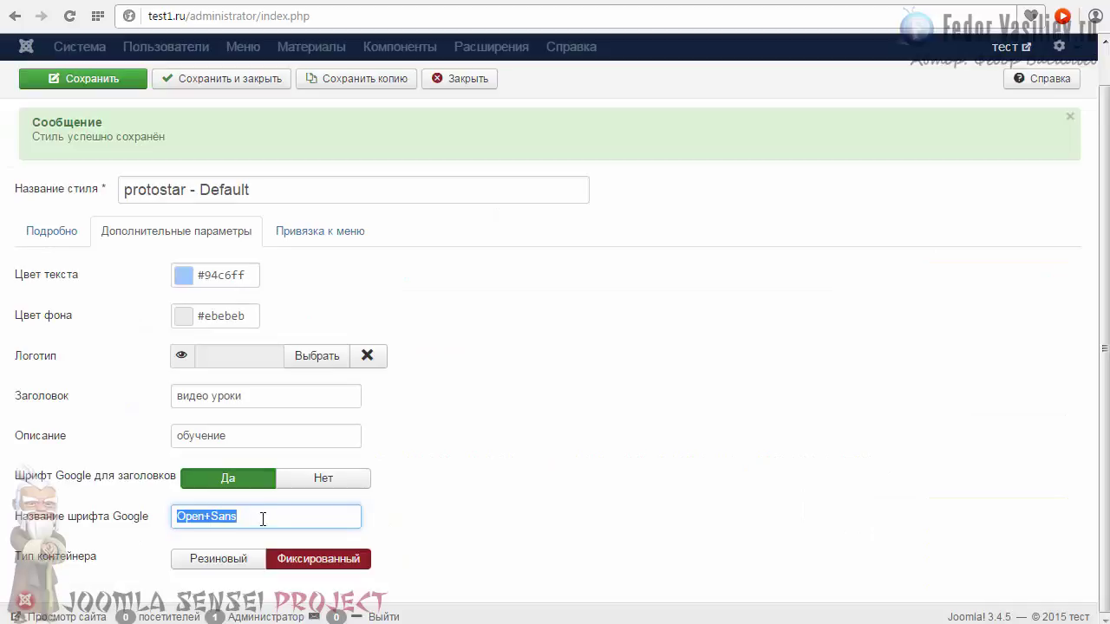
key(Delete)
right_click(260, 519)
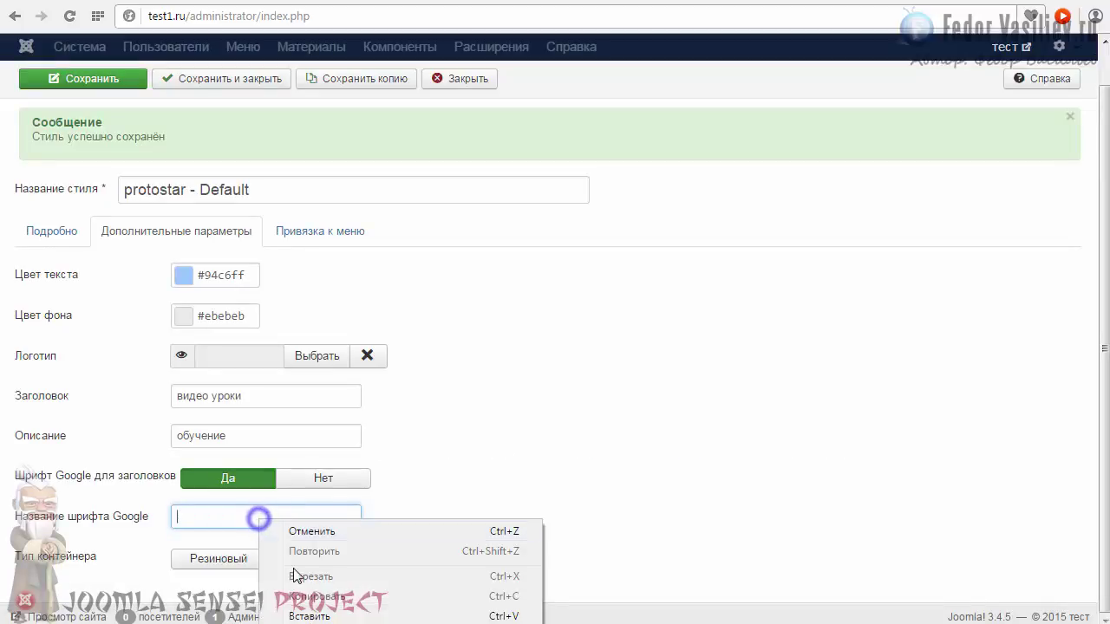
click(451, 612)
click(95, 80)
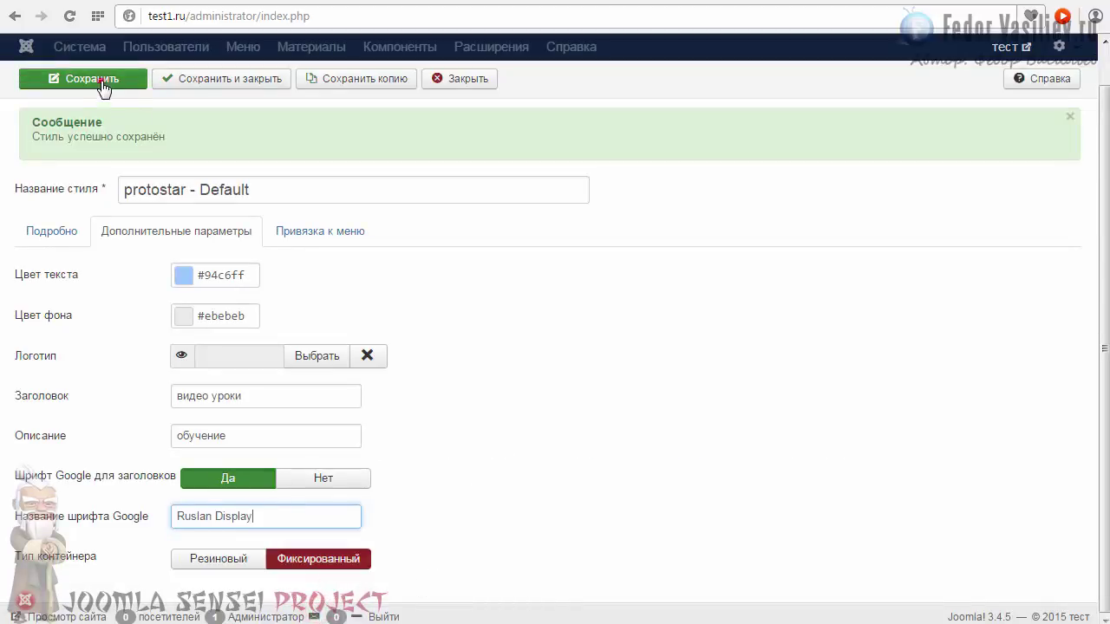
Reload the site's front page and examine the font of the site title, article headings and module headings.
click(672, 0)
key(F5)
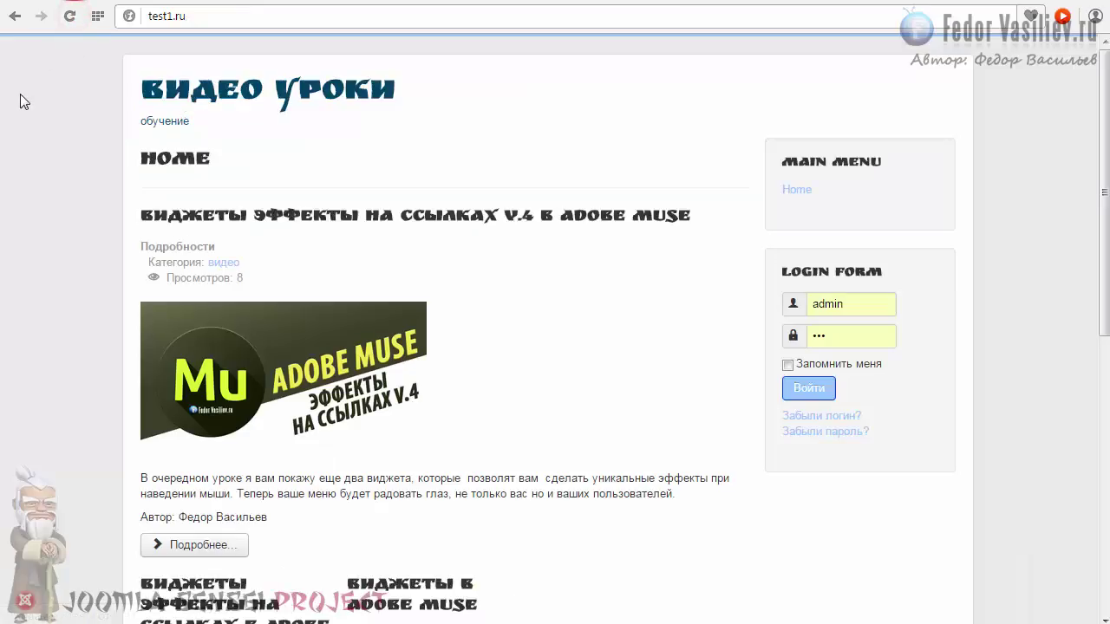
drag(416, 88, 321, 96)
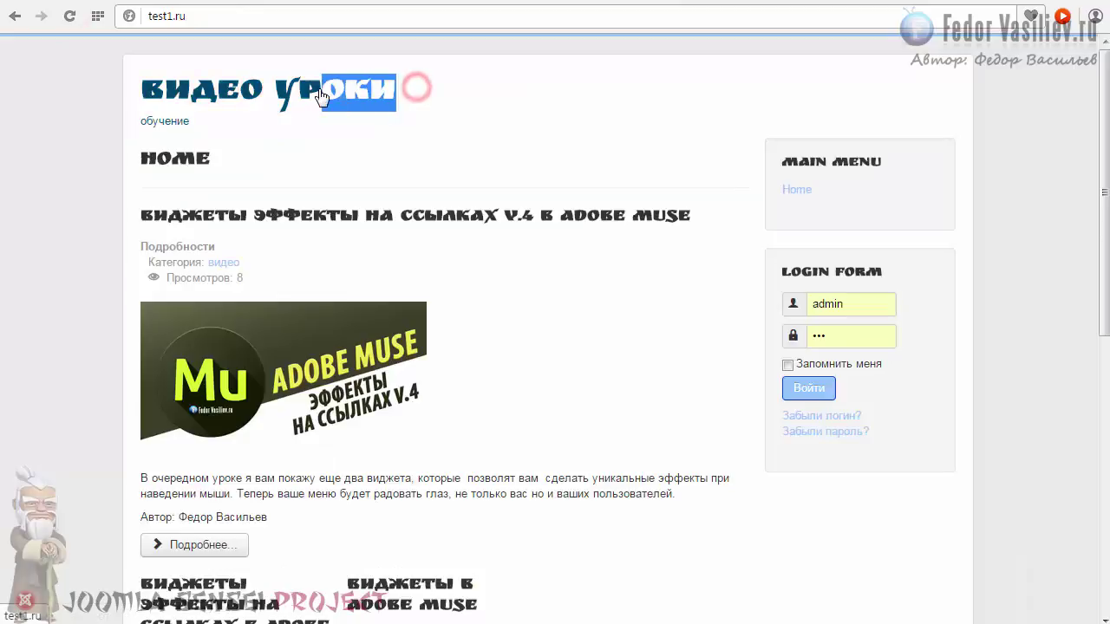
click(244, 136)
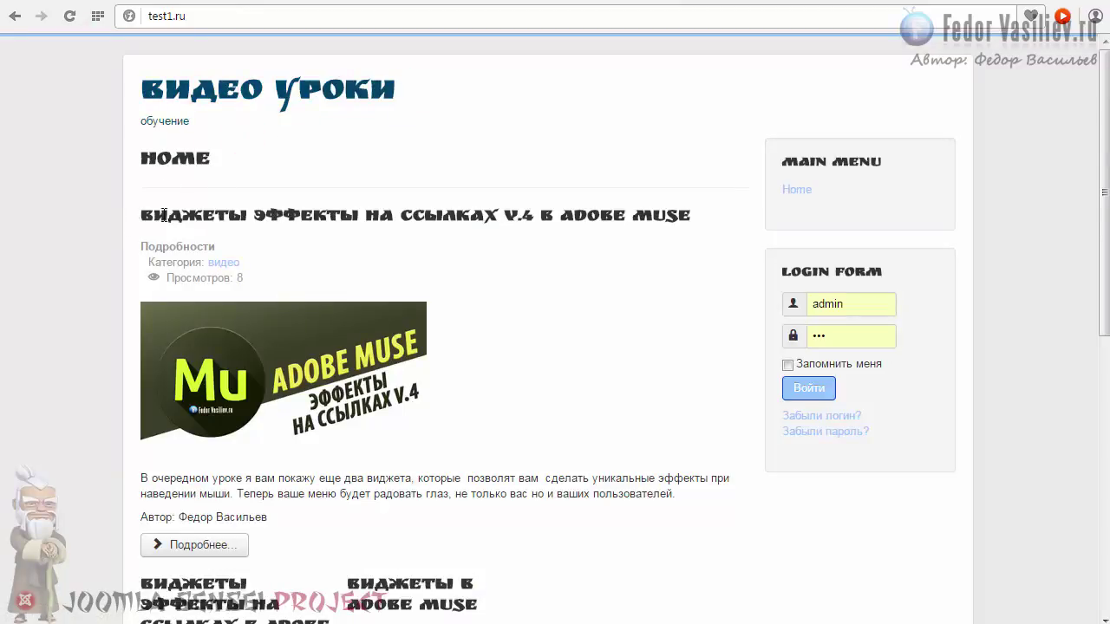
scroll(192, 205, down, 4)
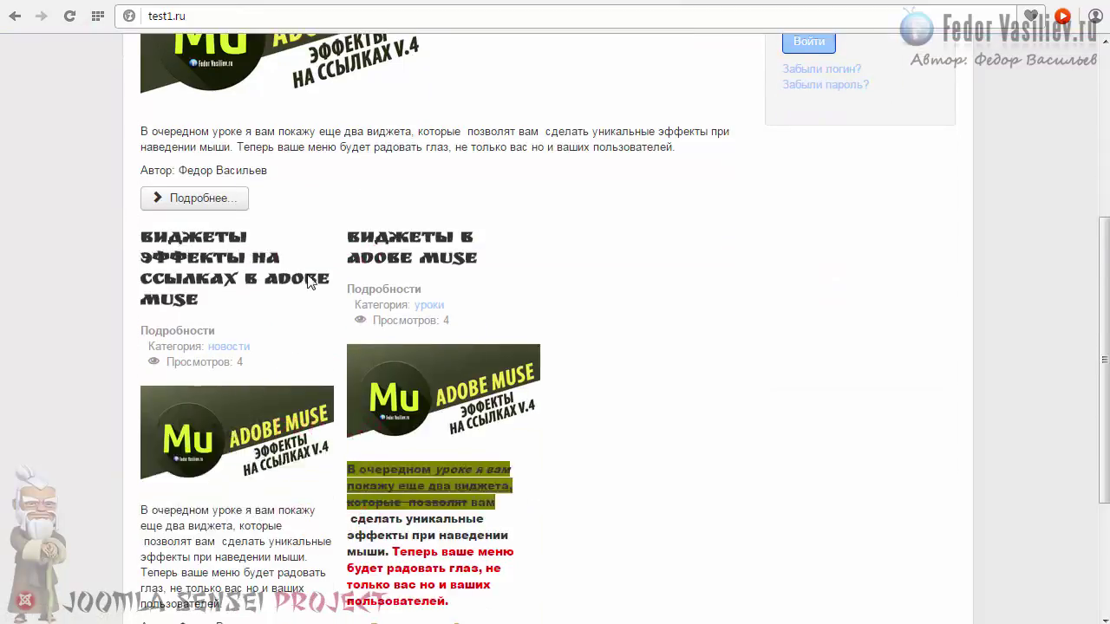
scroll(201, 271, down, 3)
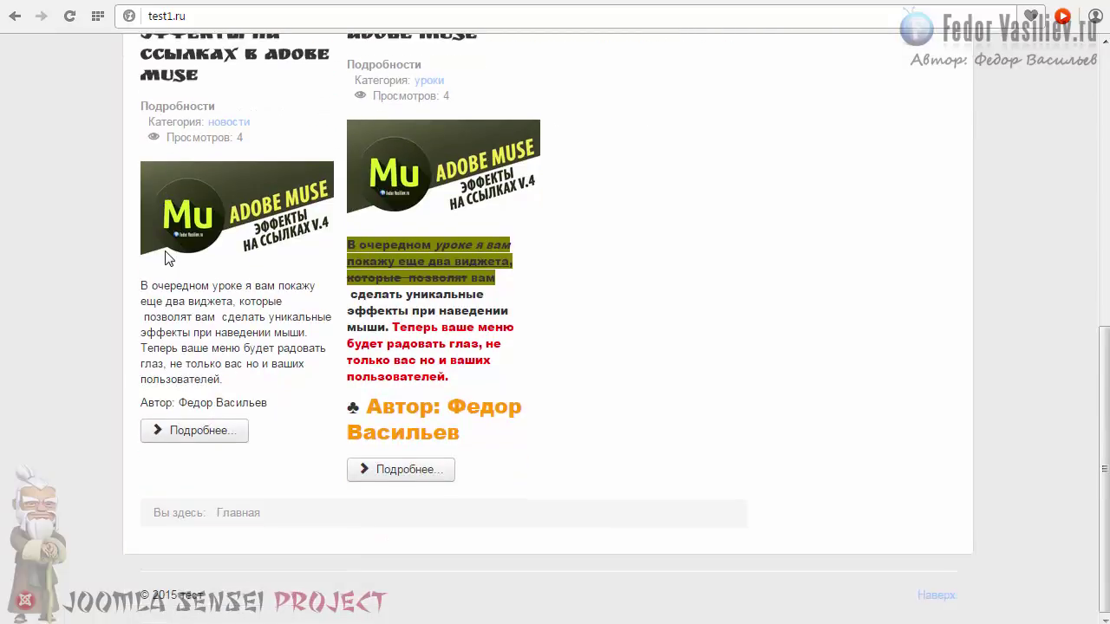
scroll(180, 269, up, 7)
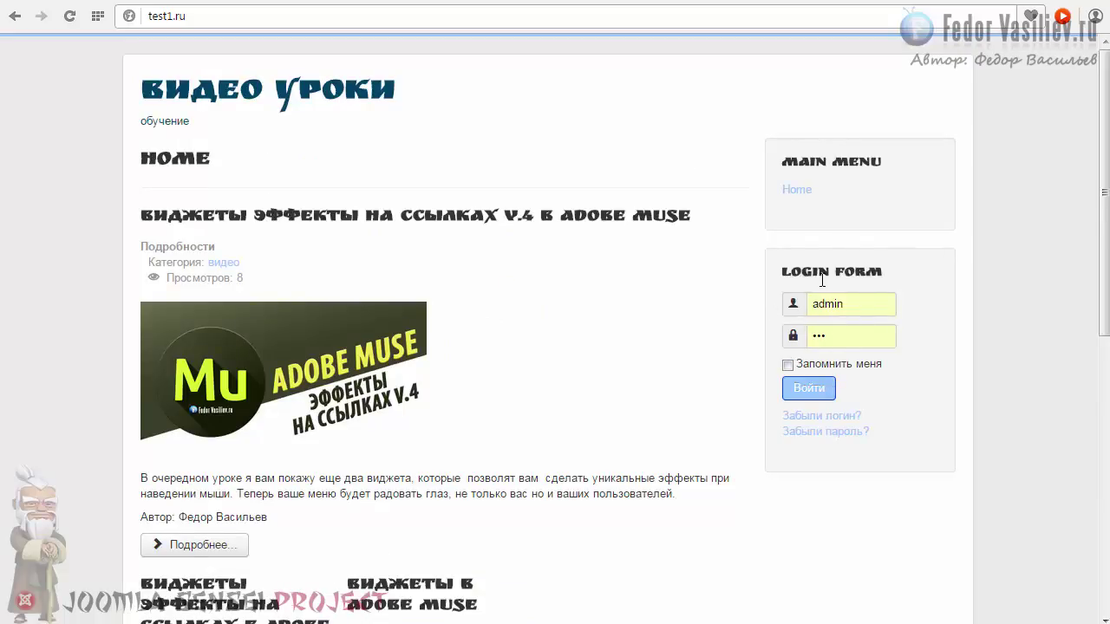
drag(778, 165, 861, 163)
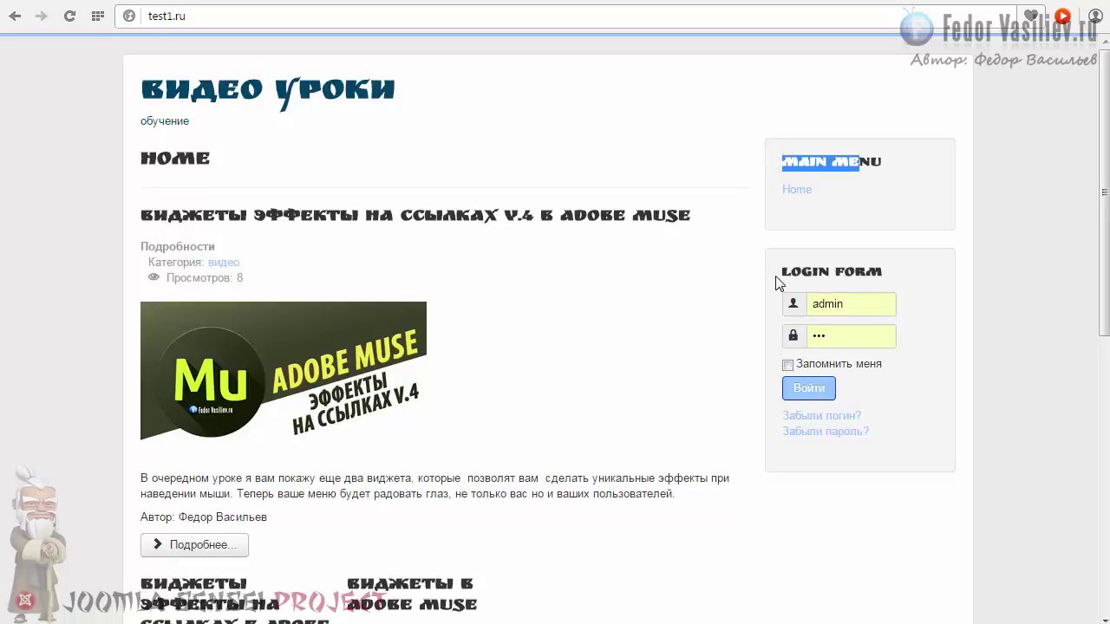
drag(781, 277, 865, 273)
click(693, 286)
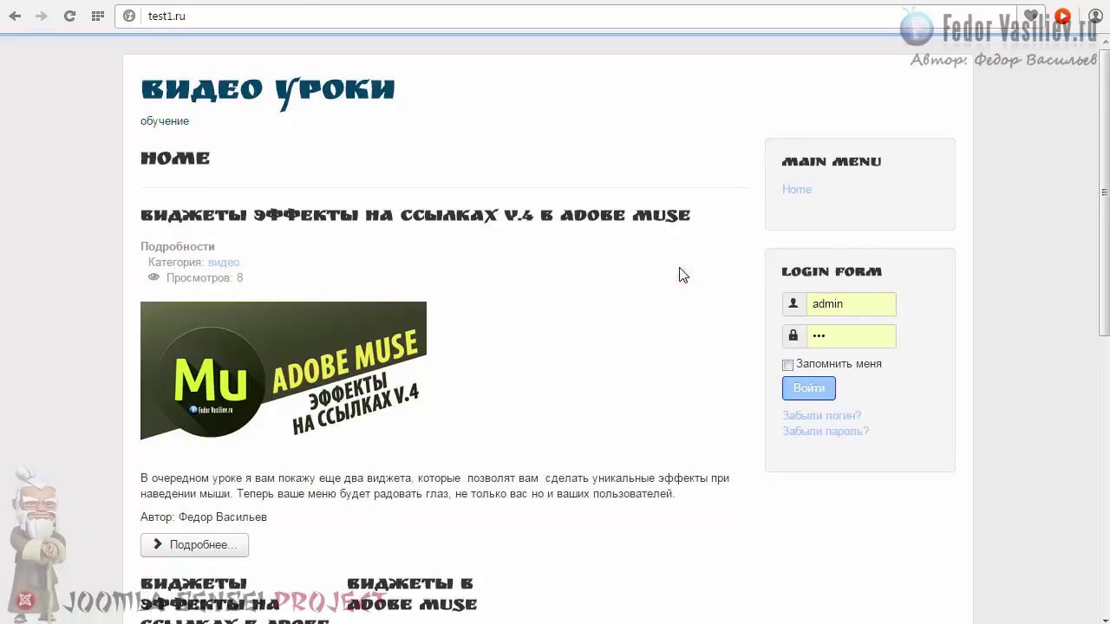
Clear the Google font name in the style's additional parameters and save the style.
key(ctrl+Tab)
triple_click(275, 516)
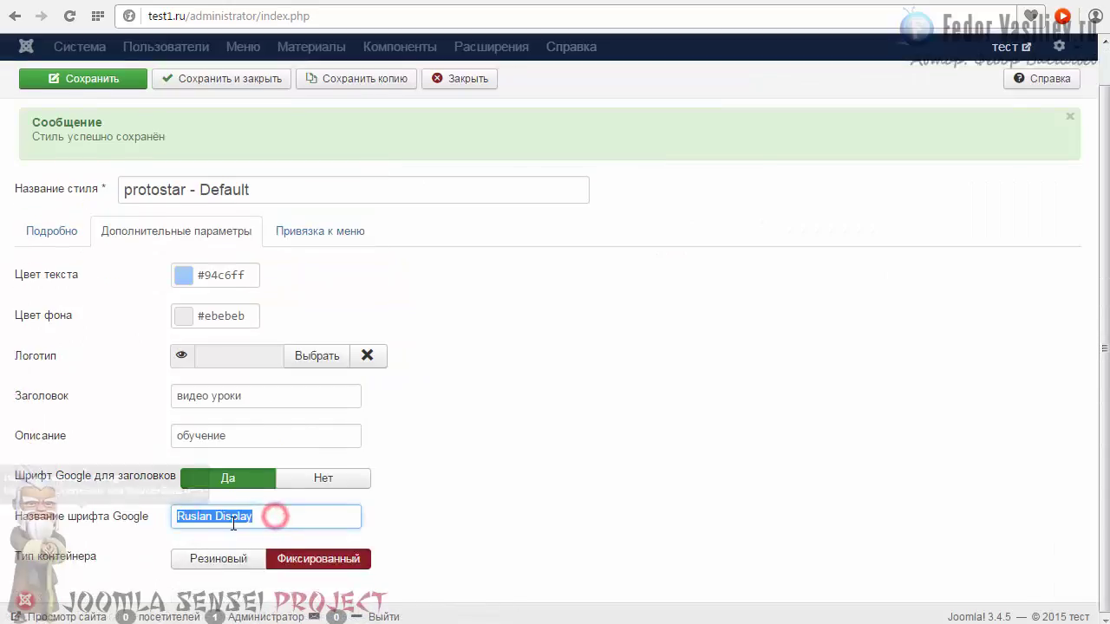
key(BackSpace)
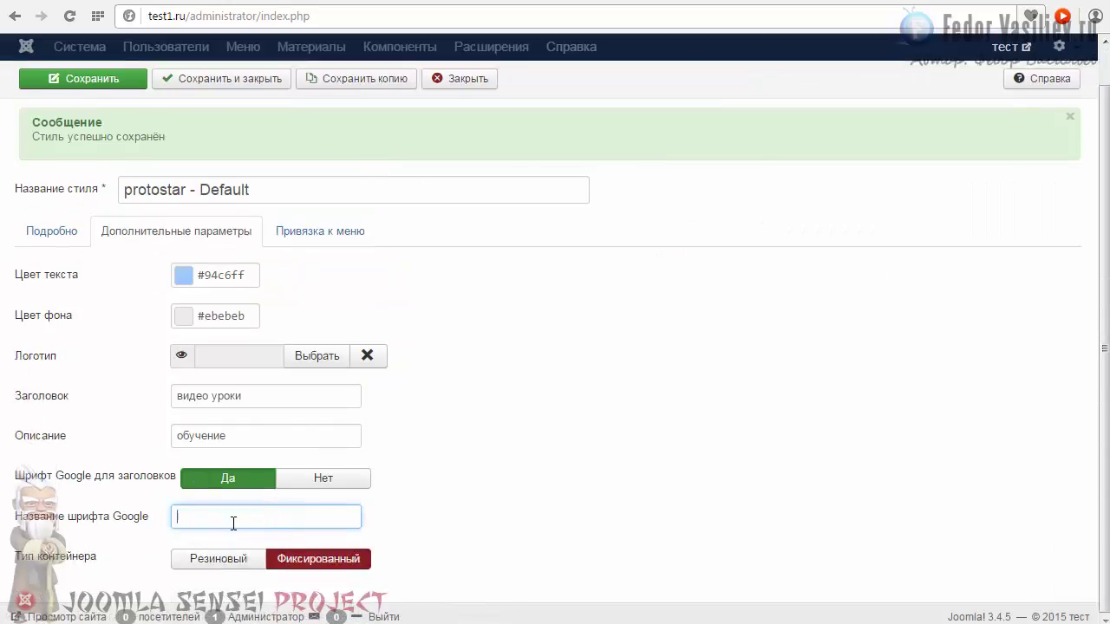
click(109, 80)
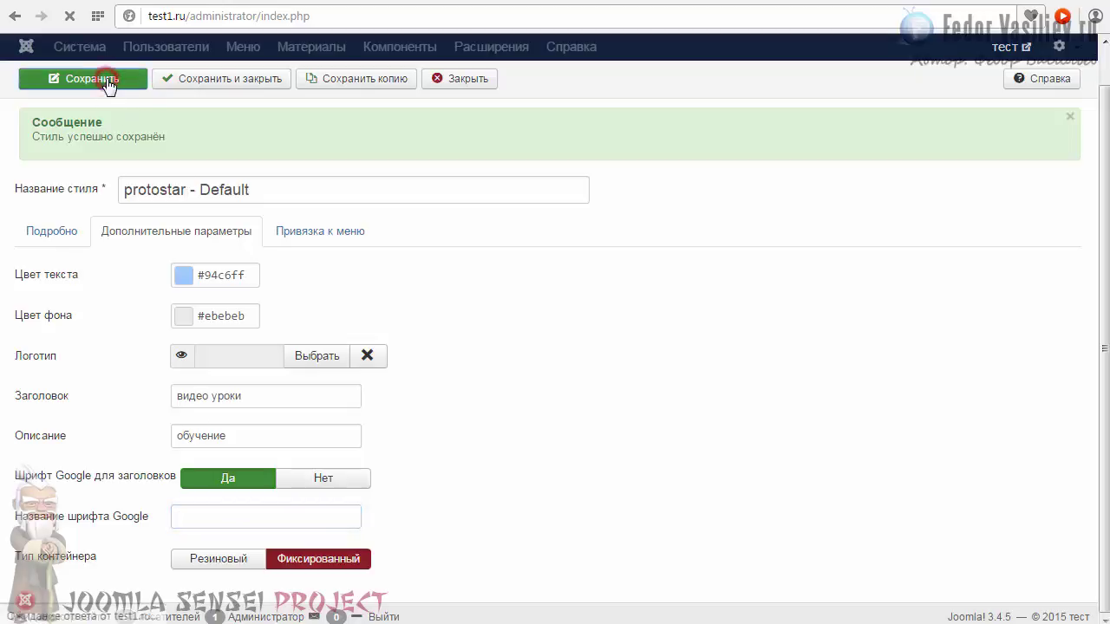
scroll(208, 513, down, 1)
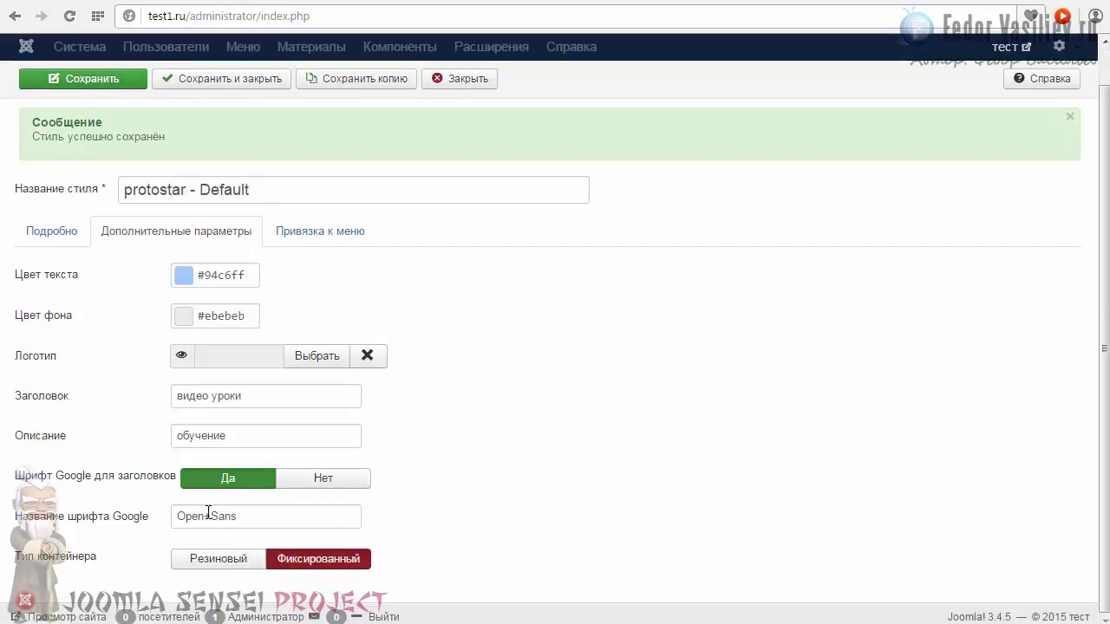
click(211, 522)
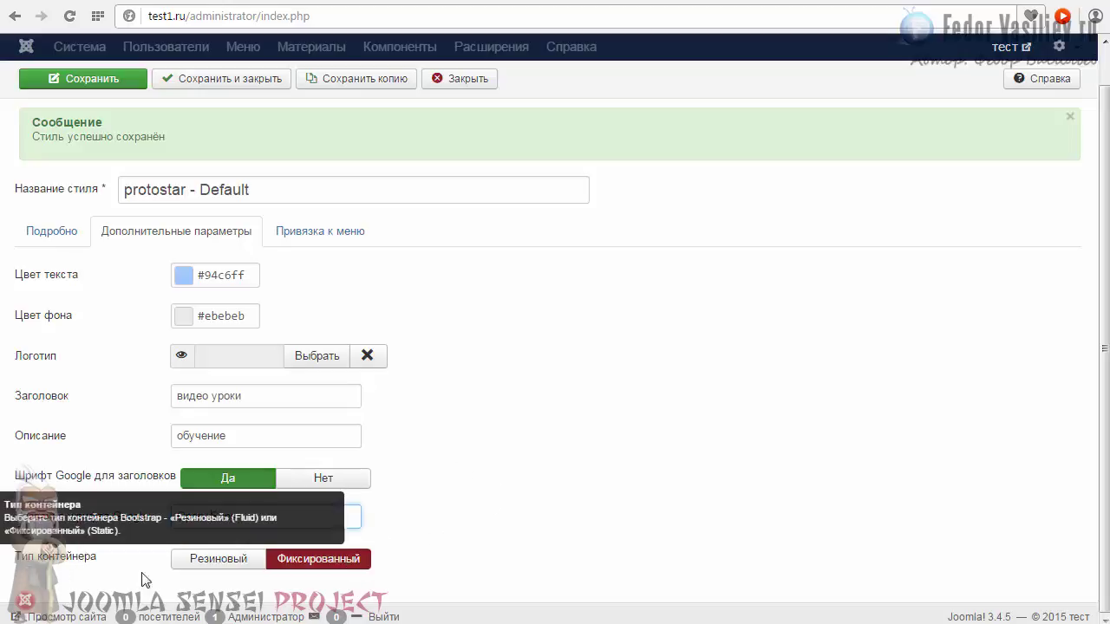
Set the style's container type to Резиновый (fluid) and save the style.
click(204, 564)
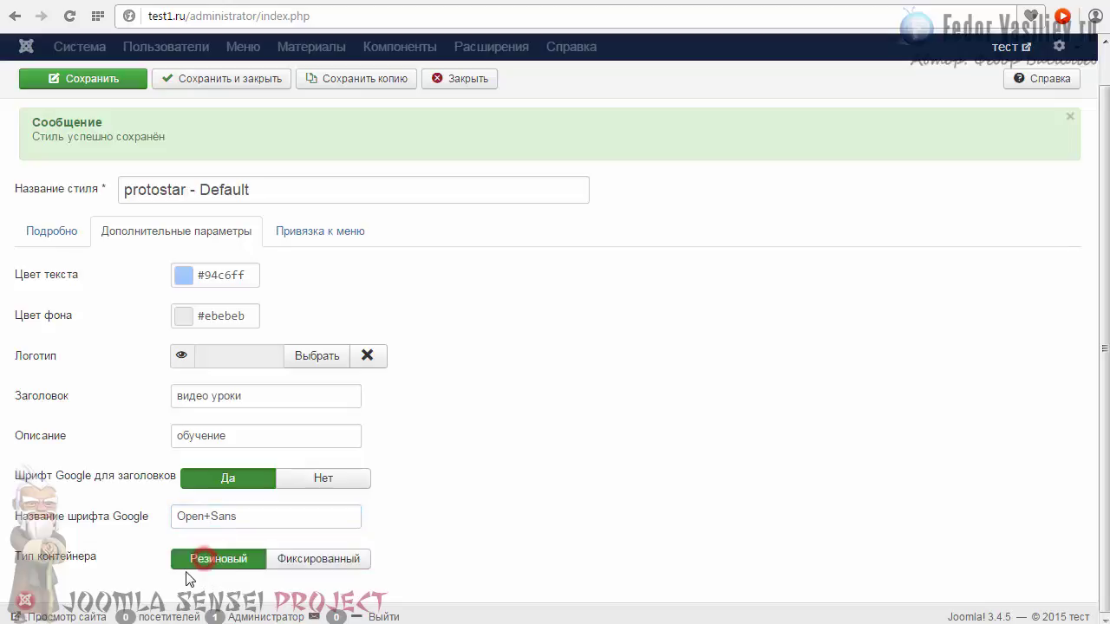
click(86, 80)
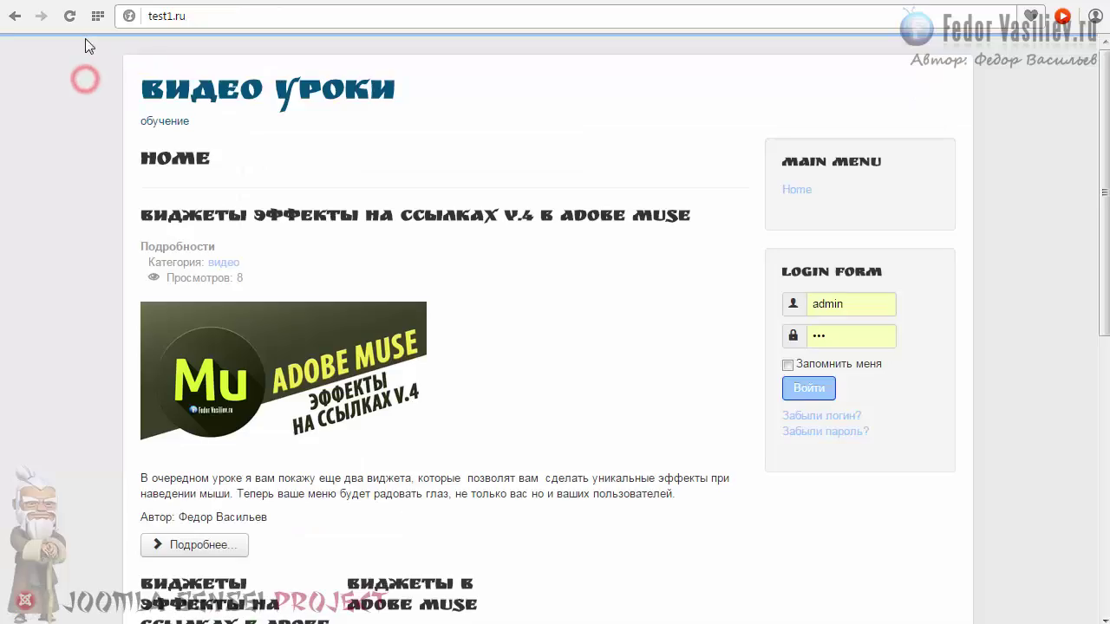
Reload the front page and examine its width, heading font and overall layout down to the footer.
click(69, 15)
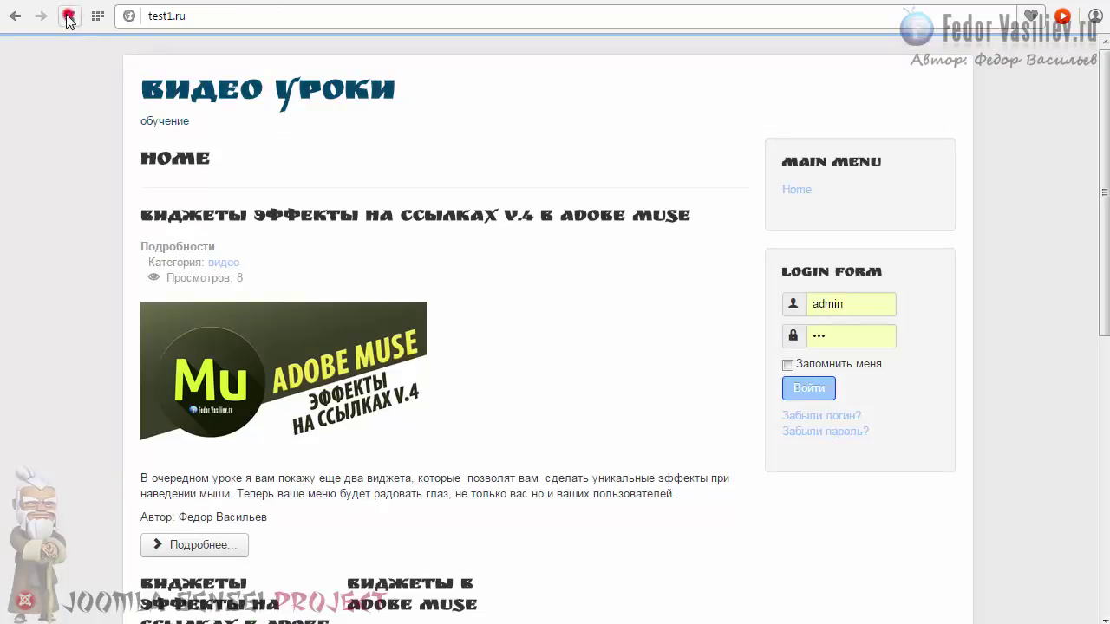
scroll(1050, 292, down, 2)
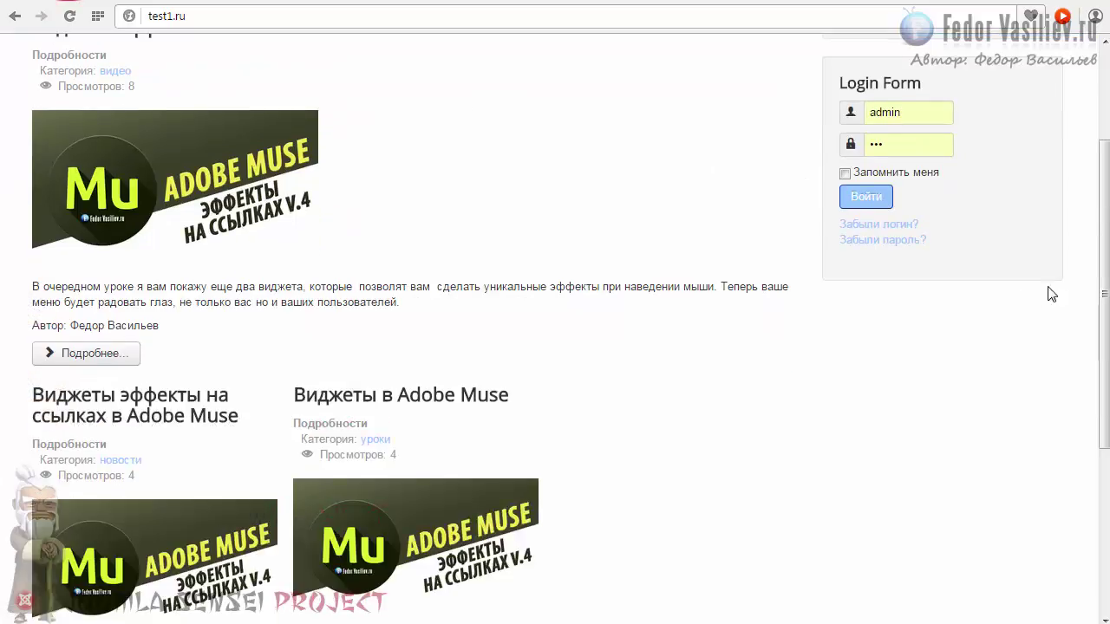
scroll(1099, 320, down, 4)
scroll(1086, 243, up, 6)
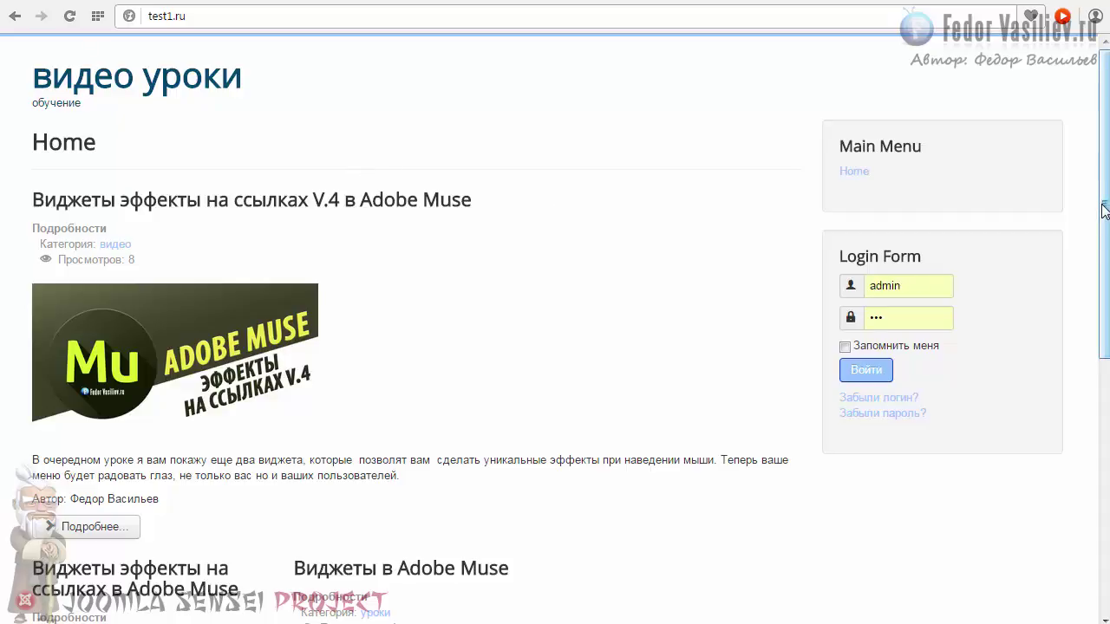
scroll(1072, 446, down, 5)
scroll(1095, 225, up, 6)
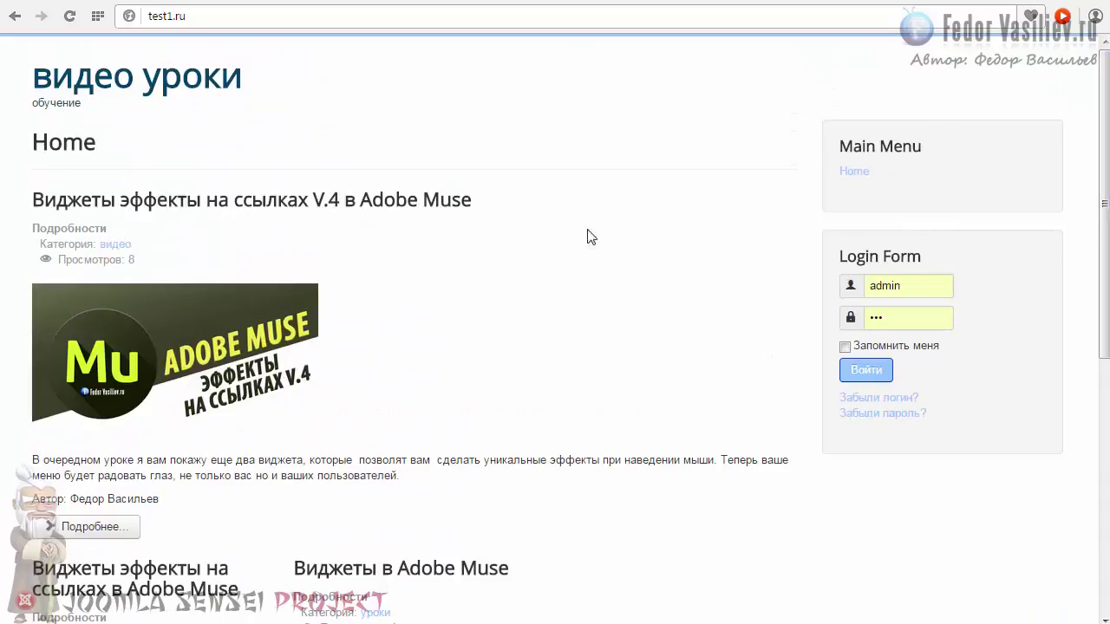
Set the style's container type back to Фиксированный (fixed) and save the style.
click(717, 3)
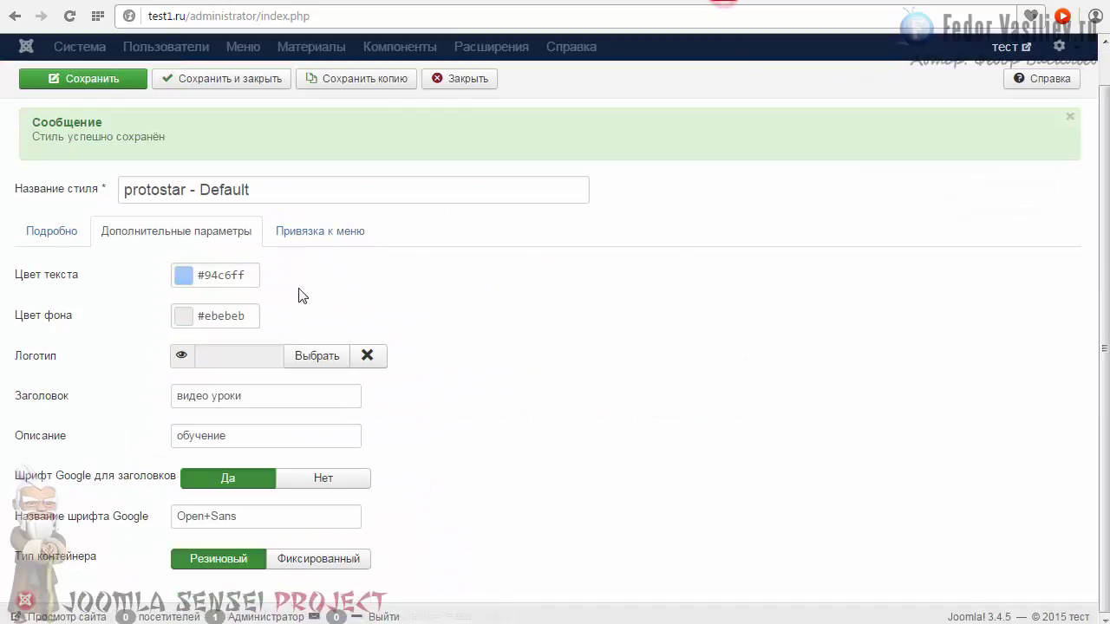
click(297, 565)
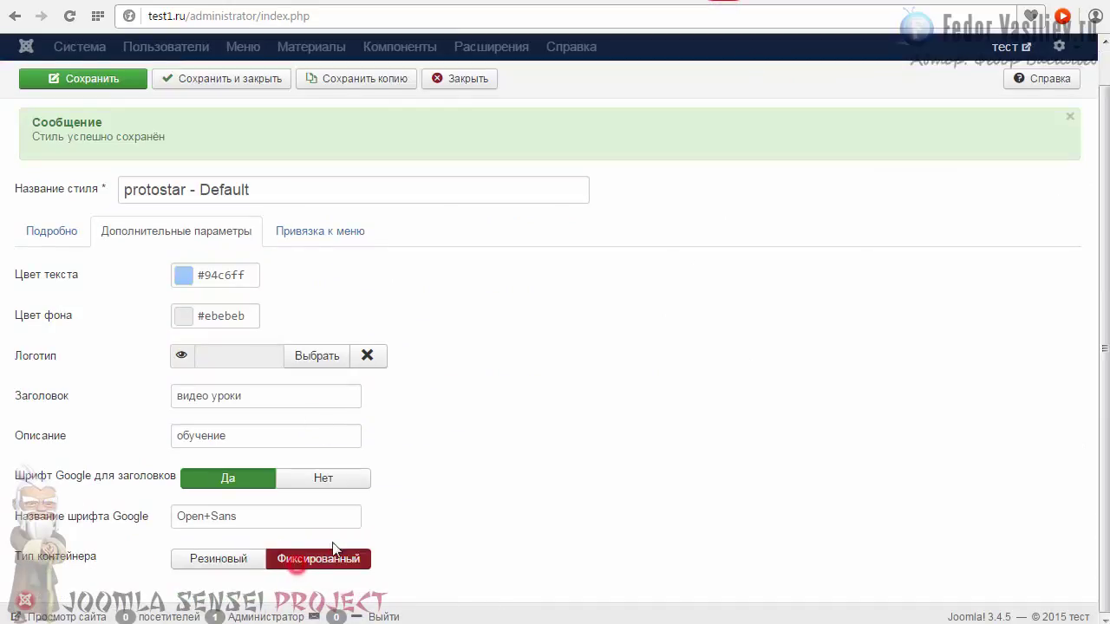
click(106, 81)
Examine the style's menu assignment options and its details, and return to the additional parameters.
click(307, 234)
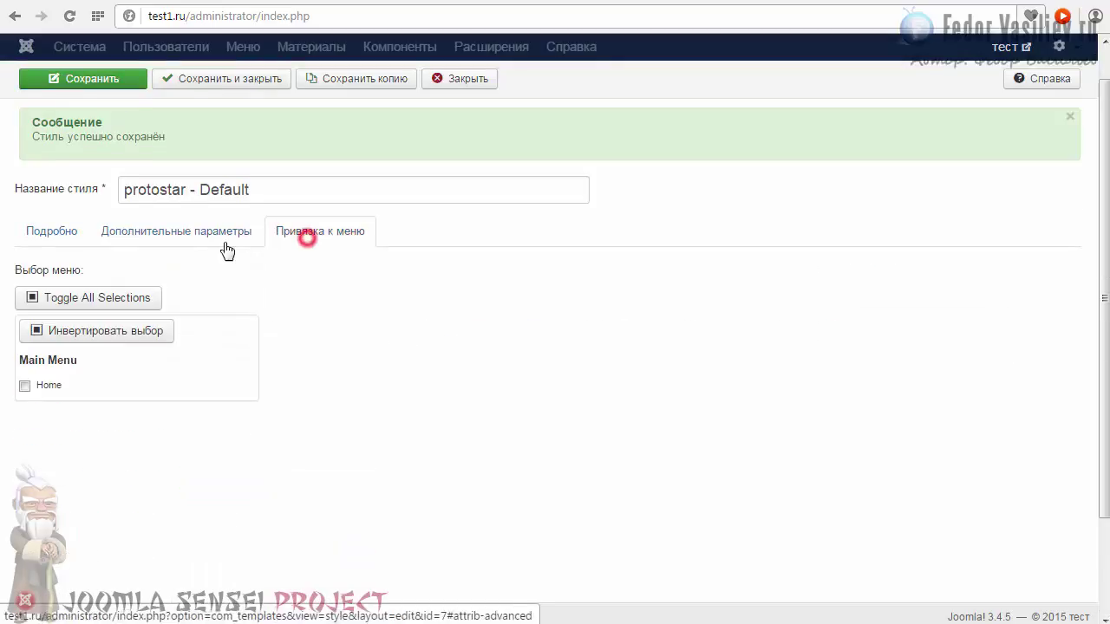
click(213, 230)
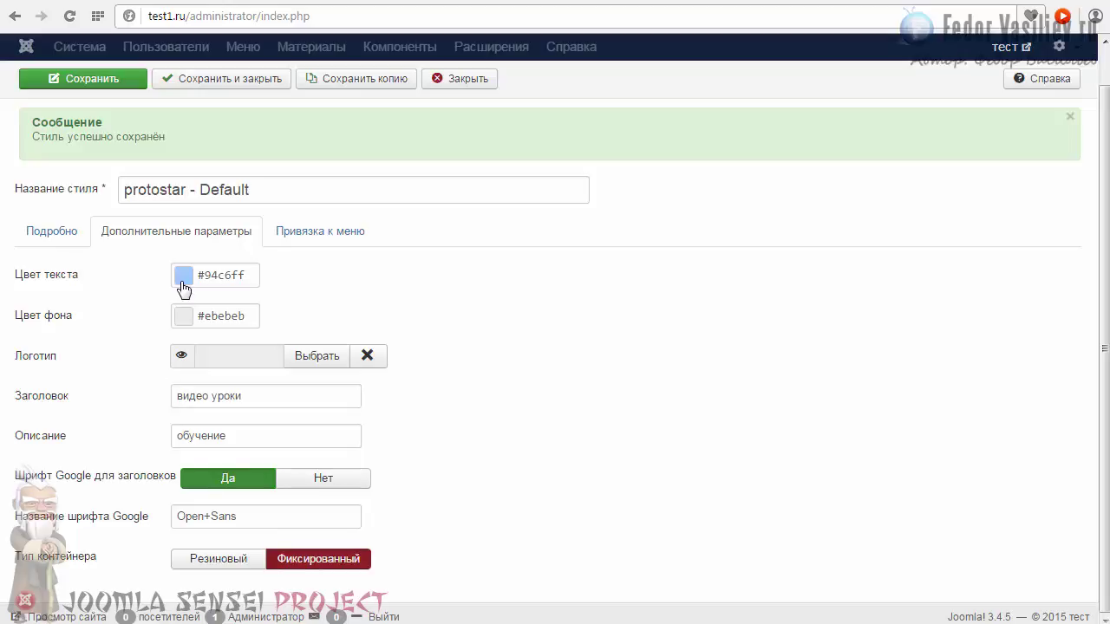
click(58, 238)
click(140, 248)
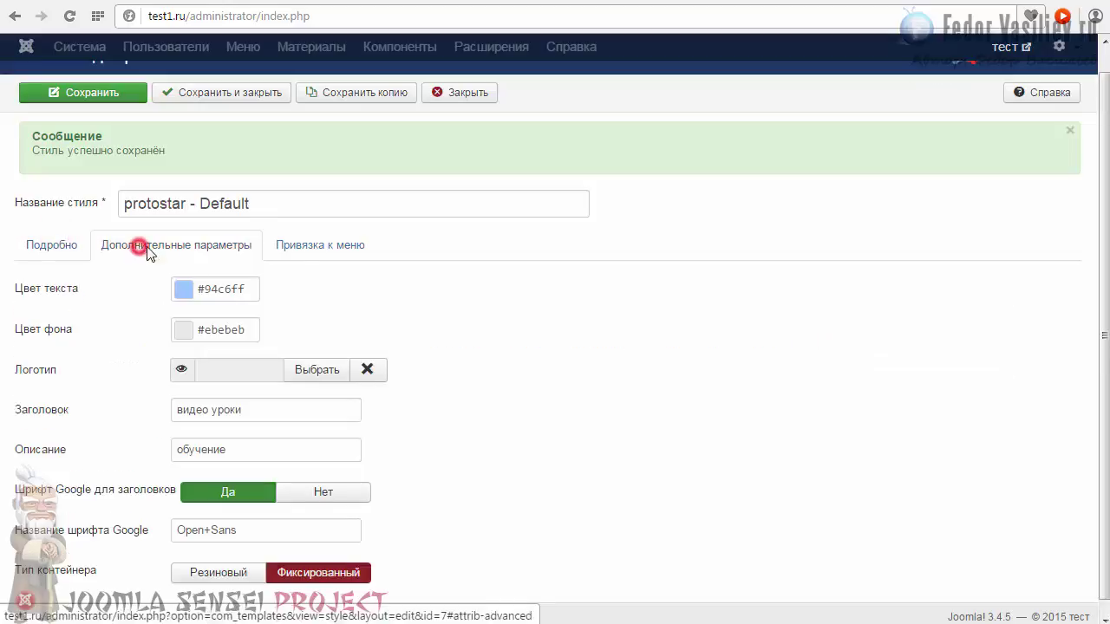
Review the protostar style's details, menu assignment and additional parameters such as colours, title, description, heading font and container type.
click(310, 249)
click(160, 244)
click(52, 250)
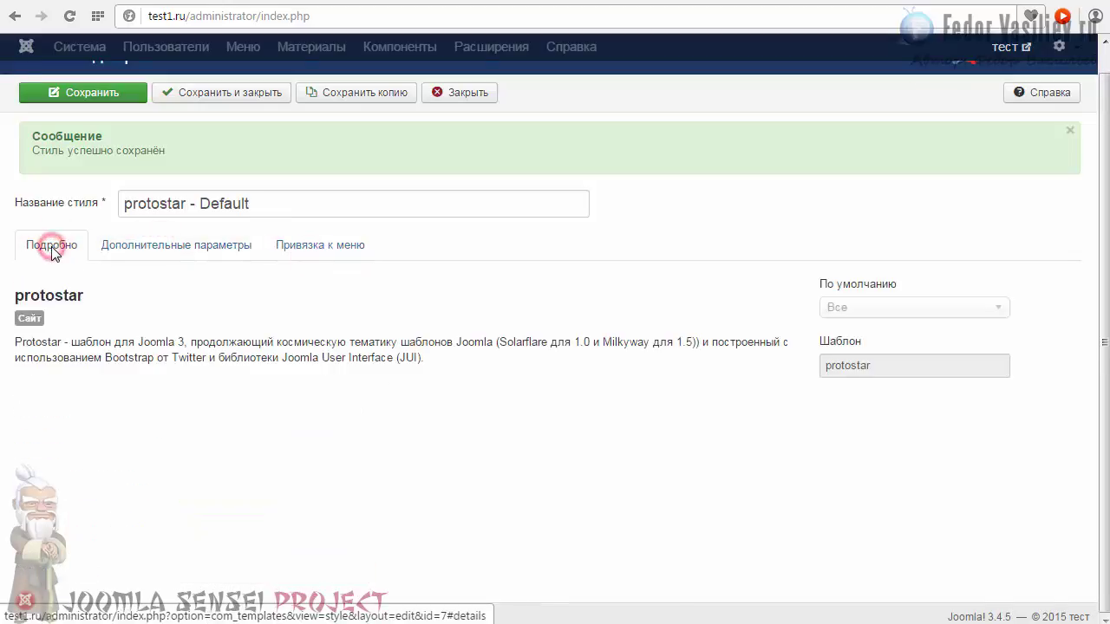
click(152, 250)
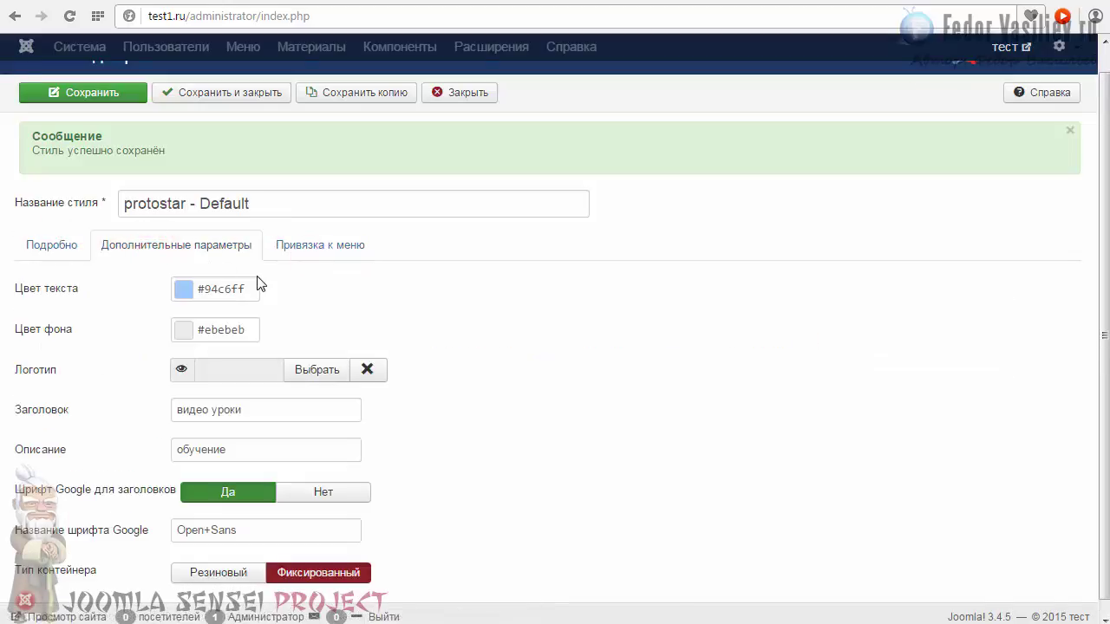
scroll(257, 285, down, 1)
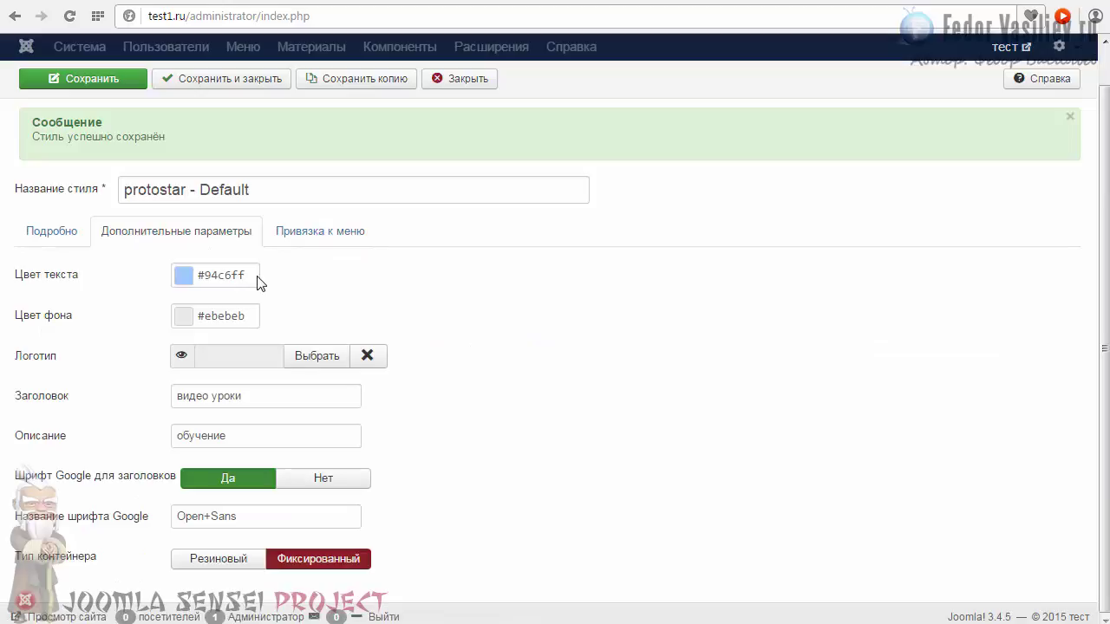
click(46, 228)
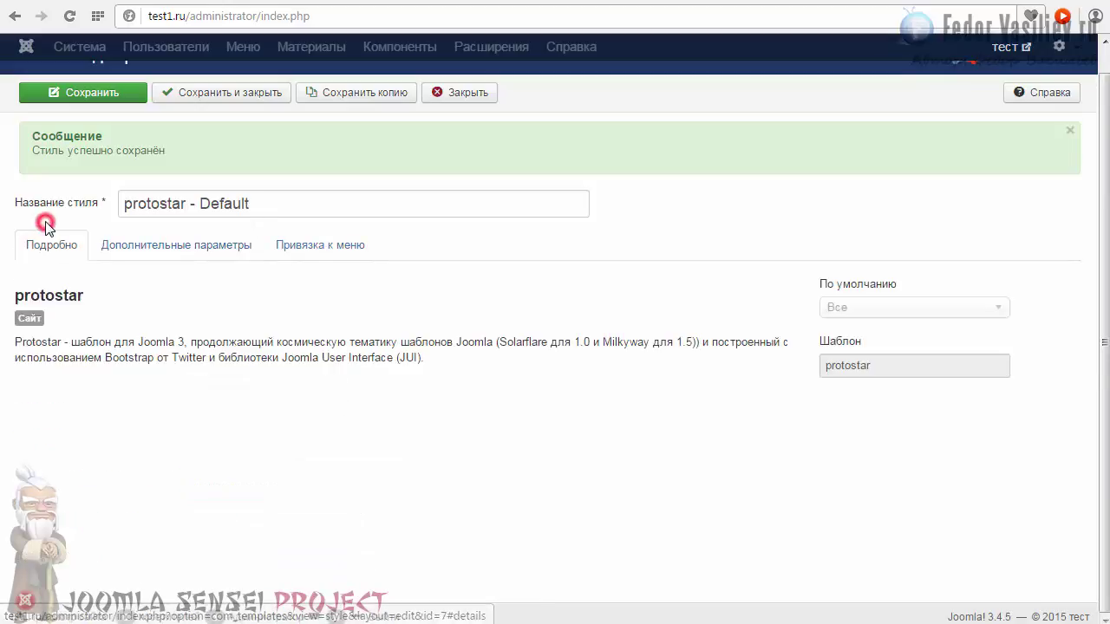
click(152, 249)
scroll(148, 240, down, 1)
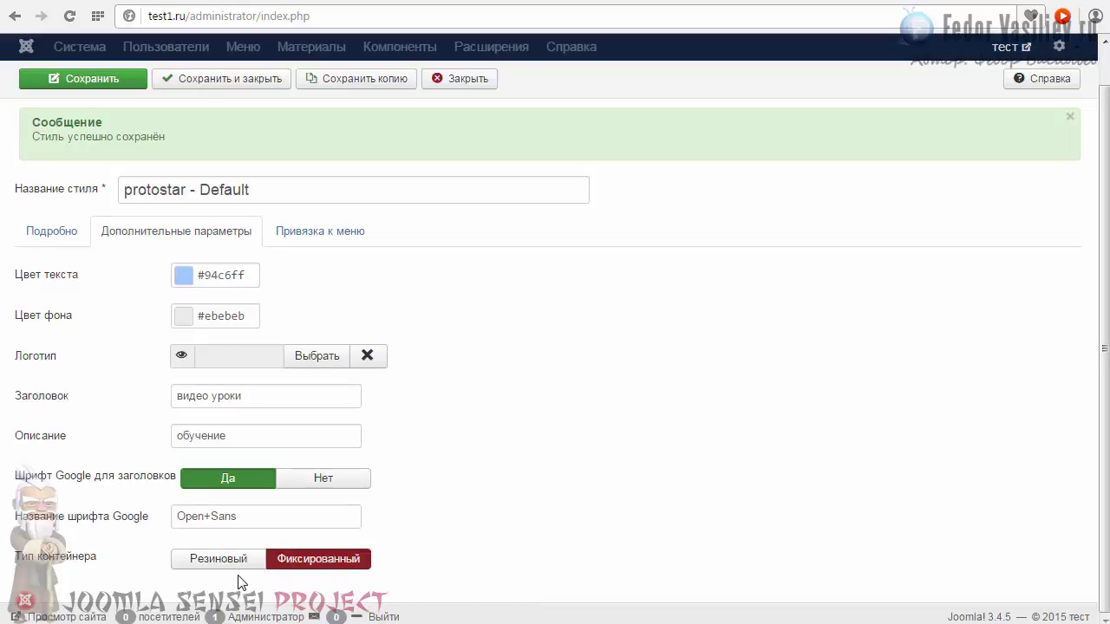
click(48, 229)
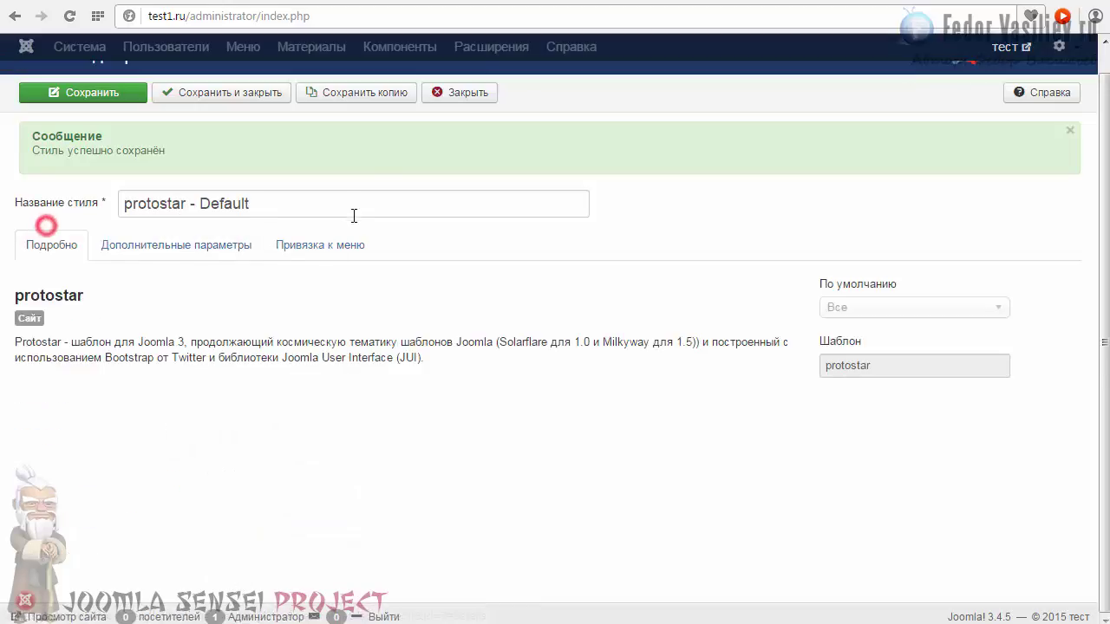
click(313, 250)
click(208, 249)
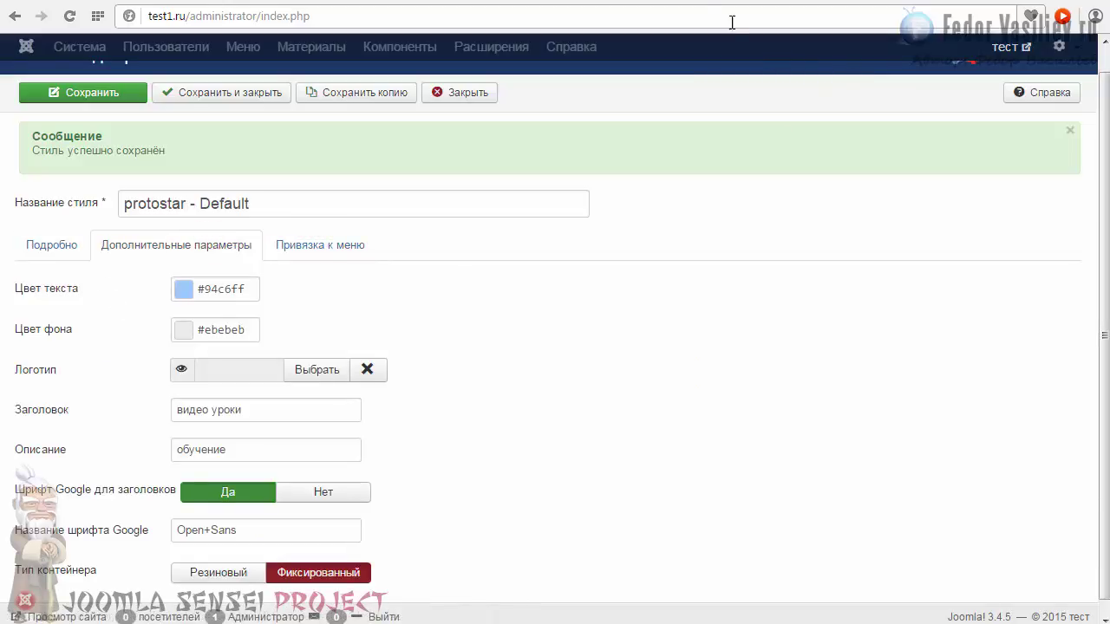
Reload the site's front page and check its layout with the fixed container.
click(698, 5)
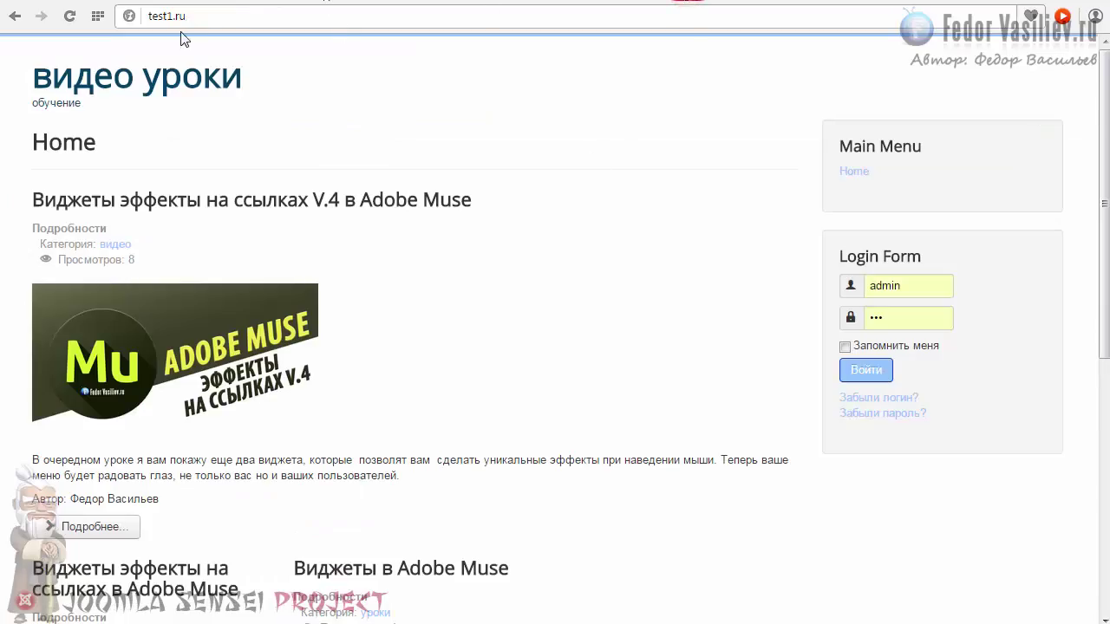
click(69, 16)
scroll(61, 126, down, 7)
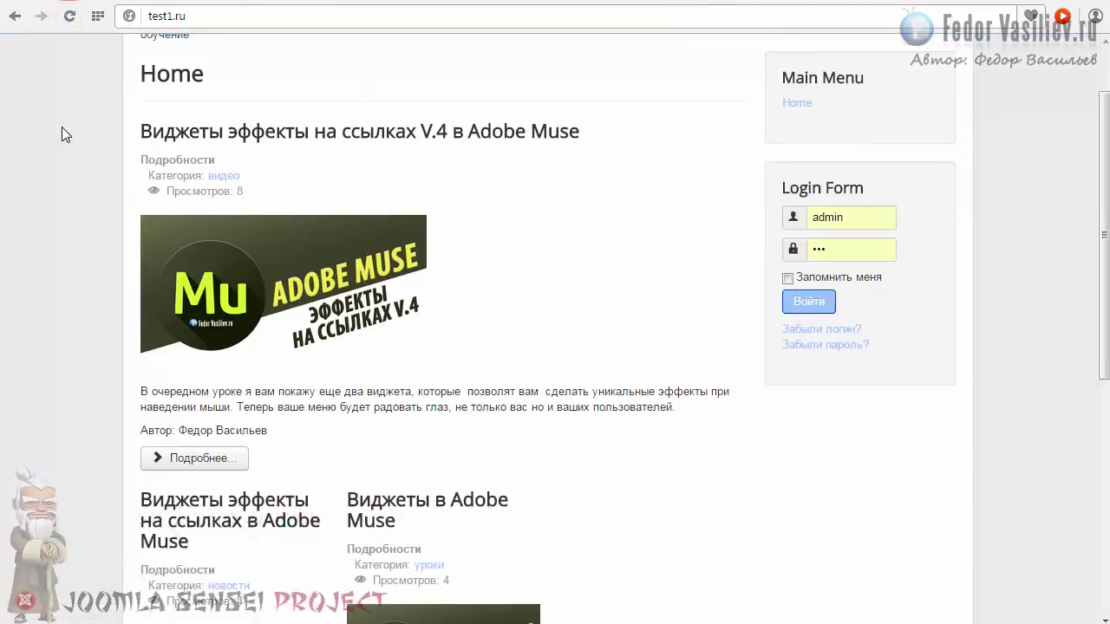
Go back to the protostar style editor and close it to return to the style list.
key(ctrl+Tab)
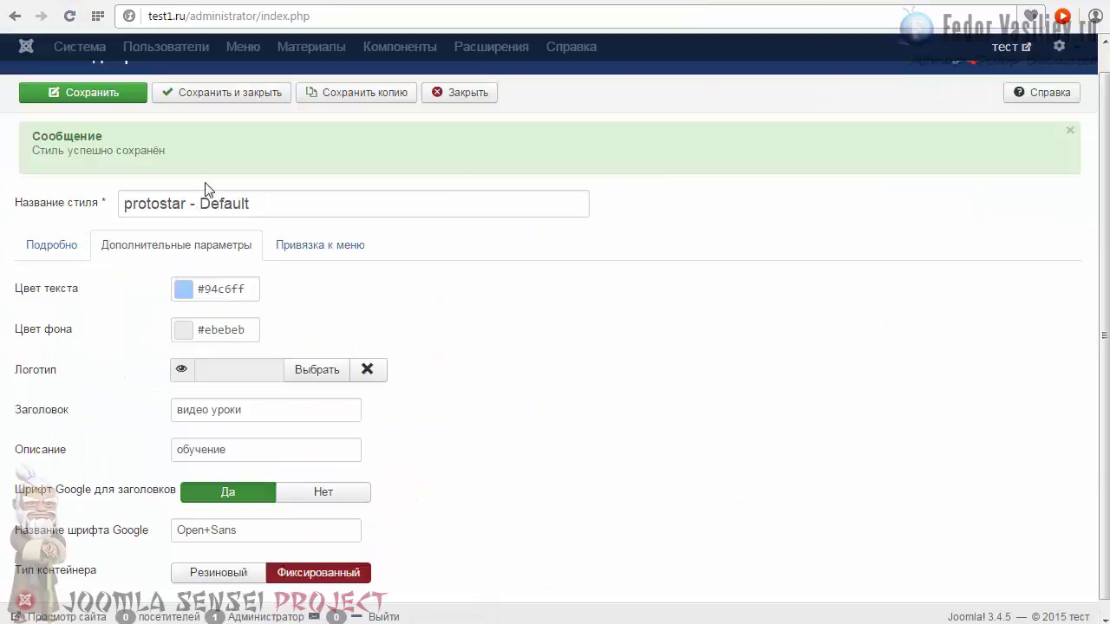
click(441, 92)
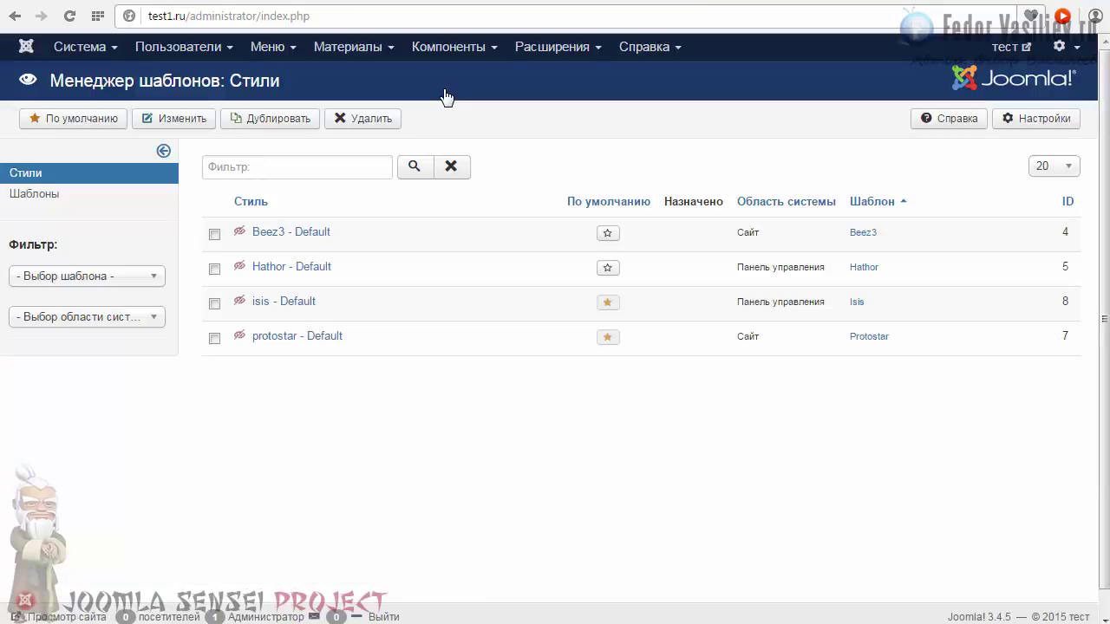